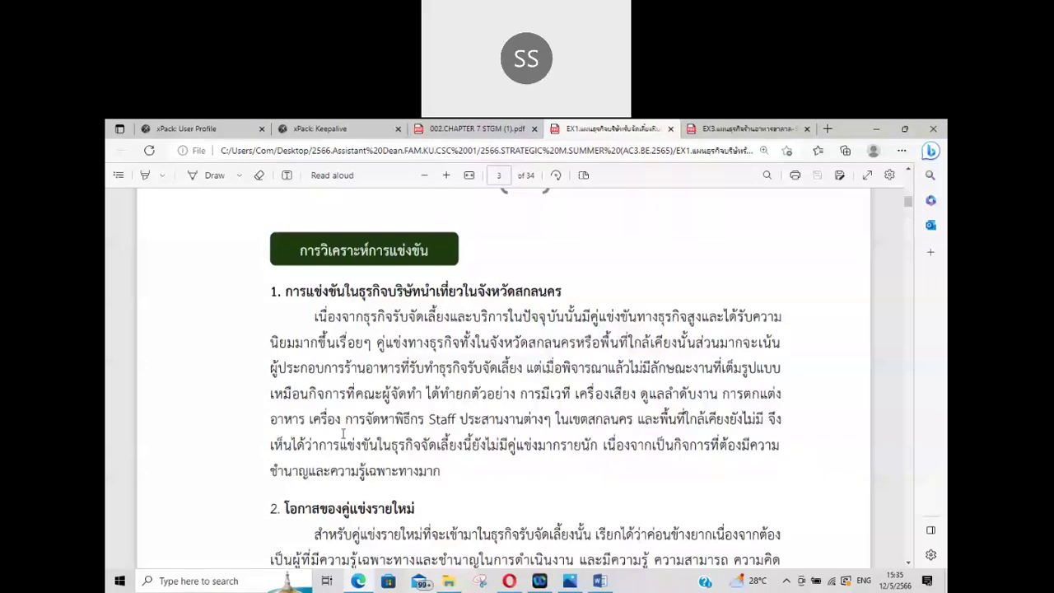
Step: Examine the competition analysis on page 3, highlighting the paragraphs on new entrants, buyer bargaining power and supplier bargaining power
scroll(343, 434, "down", 3)
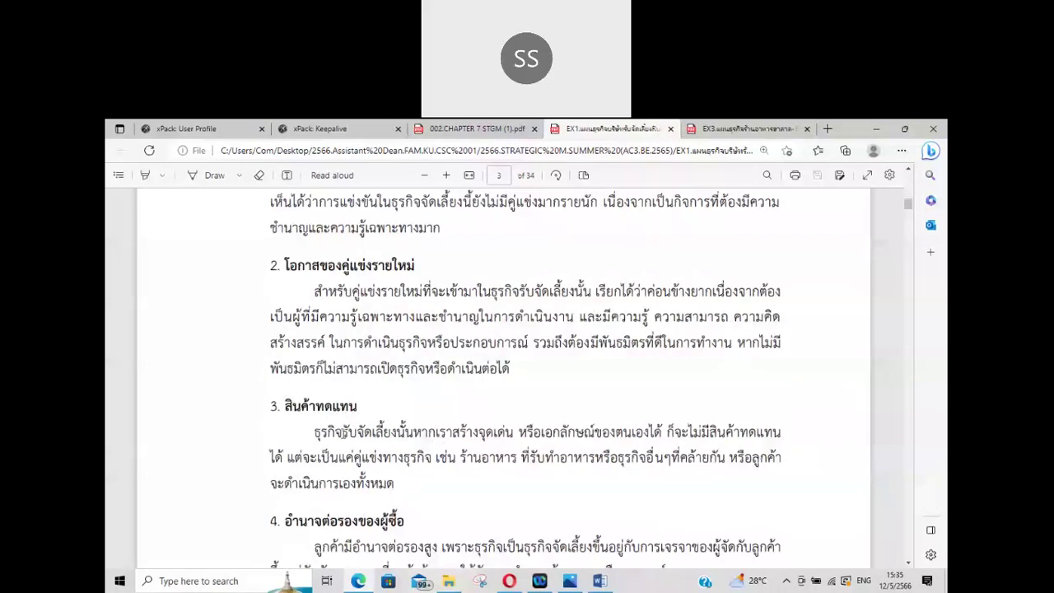
scroll(311, 412, "up", 2)
left_click_drag(312, 413, 510, 492)
scroll(511, 492, "down", 4)
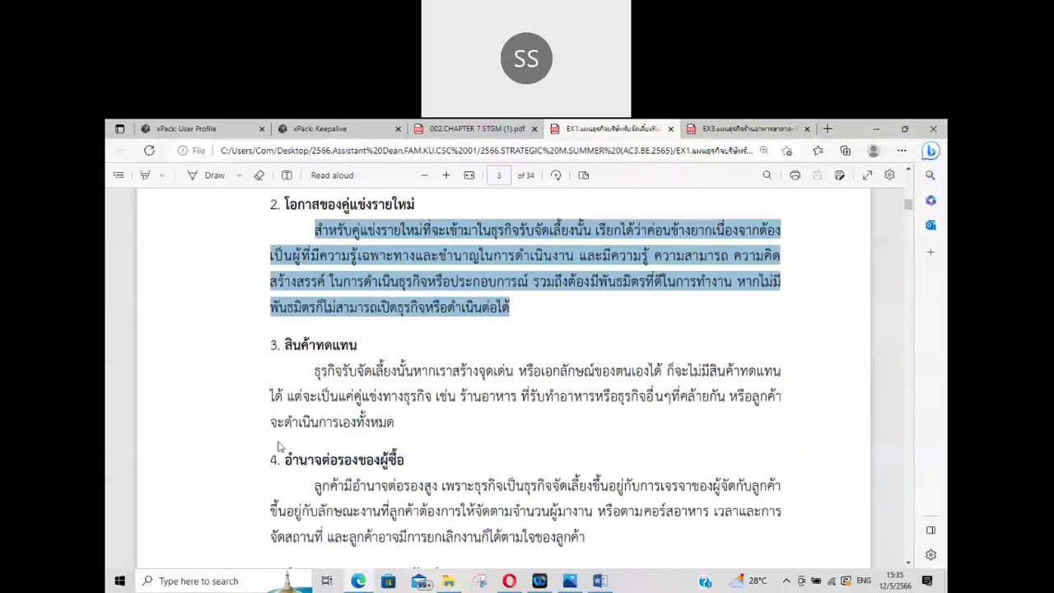
left_click_drag(315, 363, 589, 417)
scroll(394, 468, "down", 2)
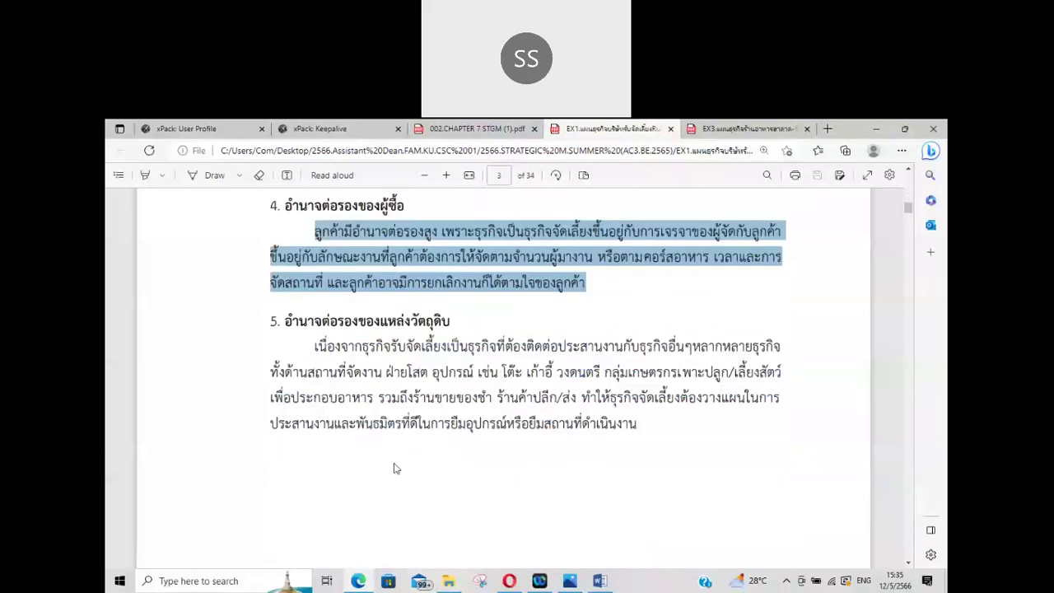
scroll(393, 468, "down", 1)
left_click_drag(315, 297, 362, 440)
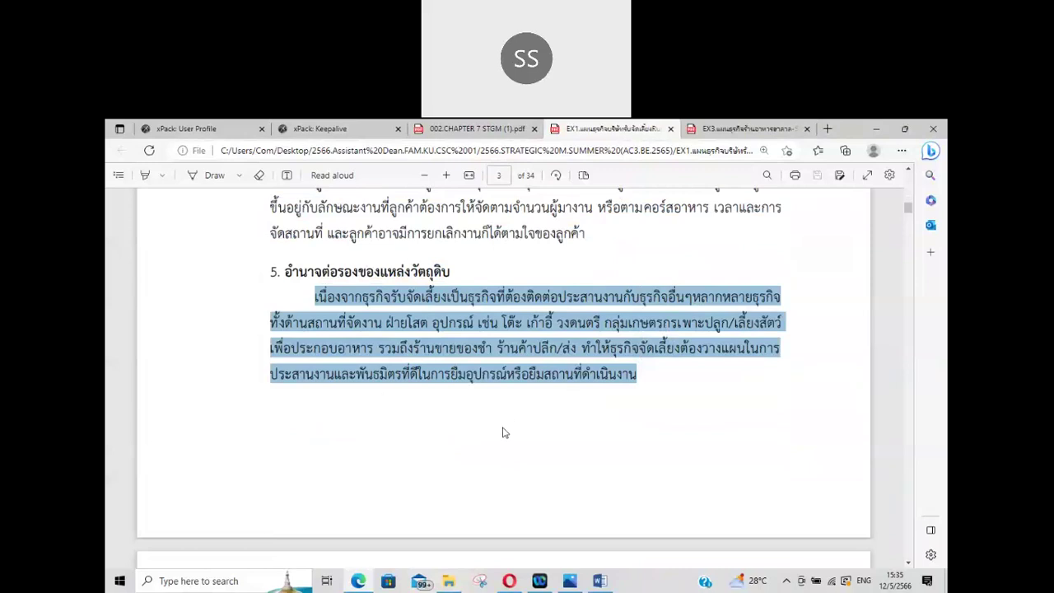
Step: Examine the Supplier table with its Weight, Rating and Score columns on page 4 of the catering business plan
scroll(505, 433, "down", 5)
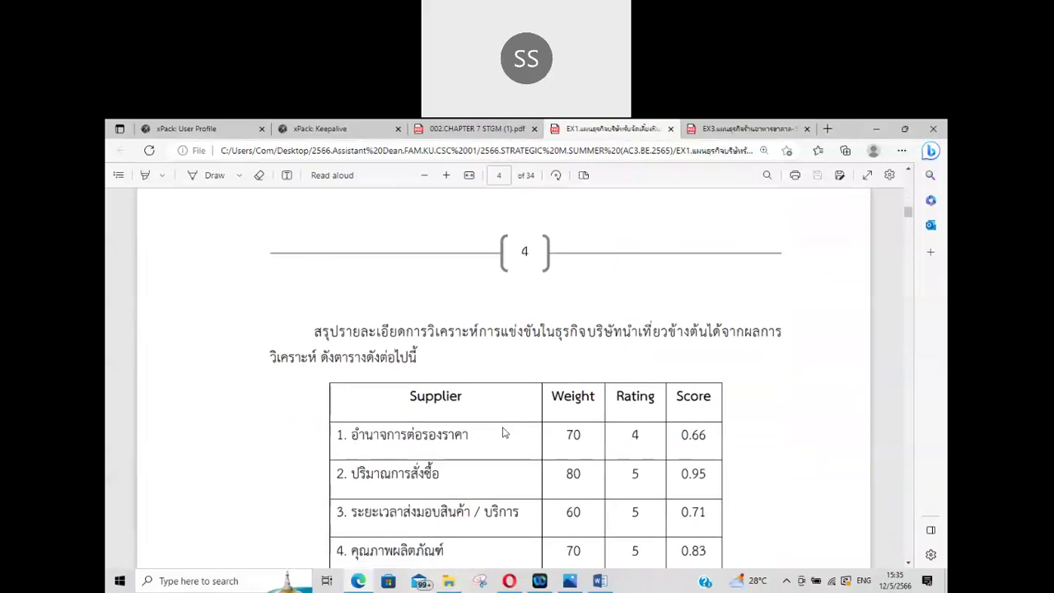
scroll(505, 432, "up", 1)
scroll(505, 433, "down", 3)
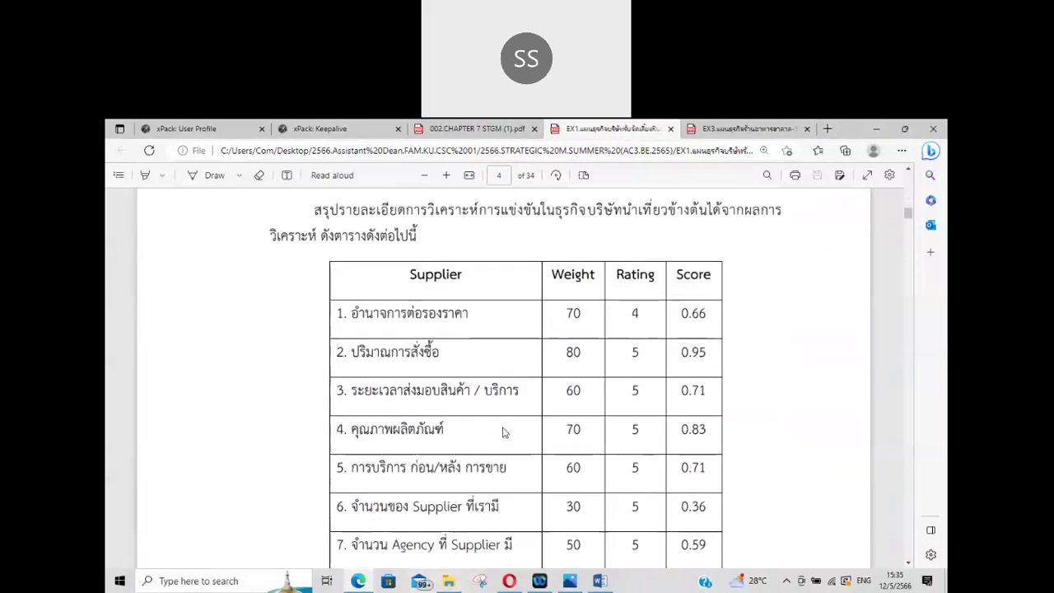
scroll(505, 432, "up", 1)
scroll(505, 432, "down", 1)
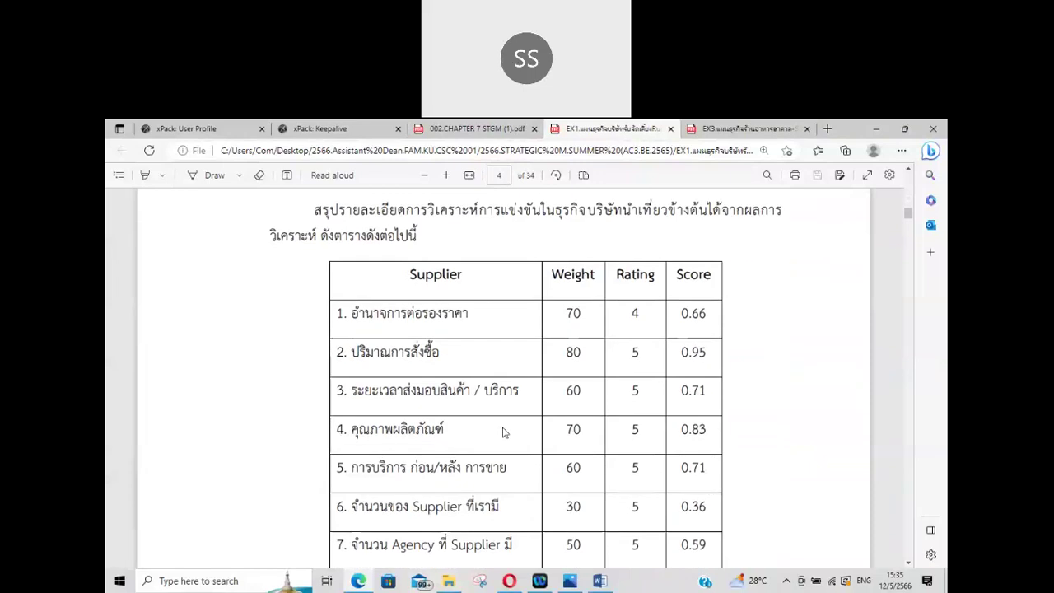
Step: Open the Excel workbook "A01.Template - วิเคราะห์ 5 Forces Model" from the course folder and clear the Supplier ratings in C2:C8
key("alt+Tab")
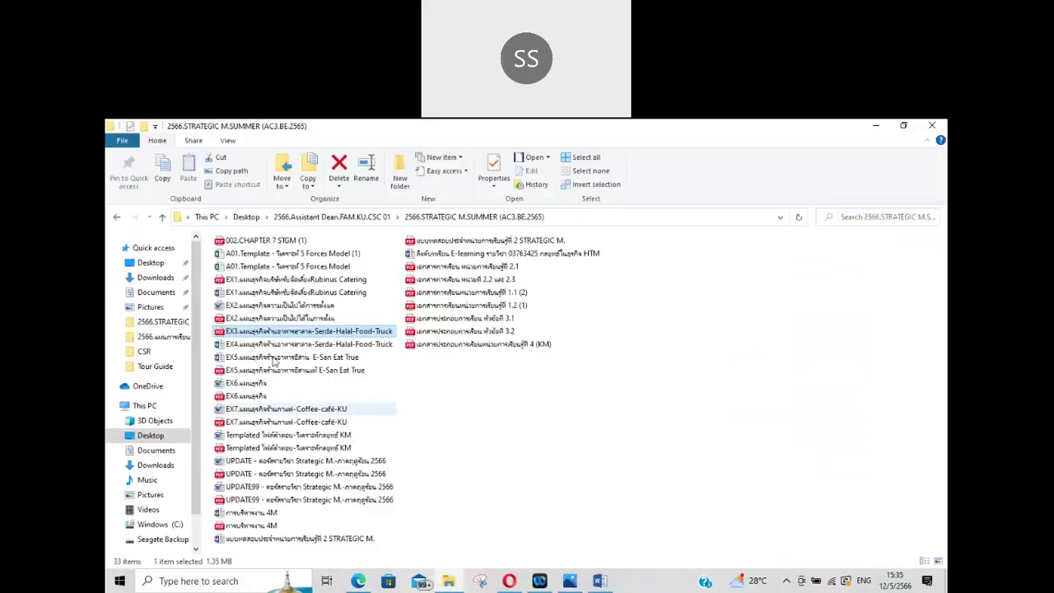
double_click(289, 266)
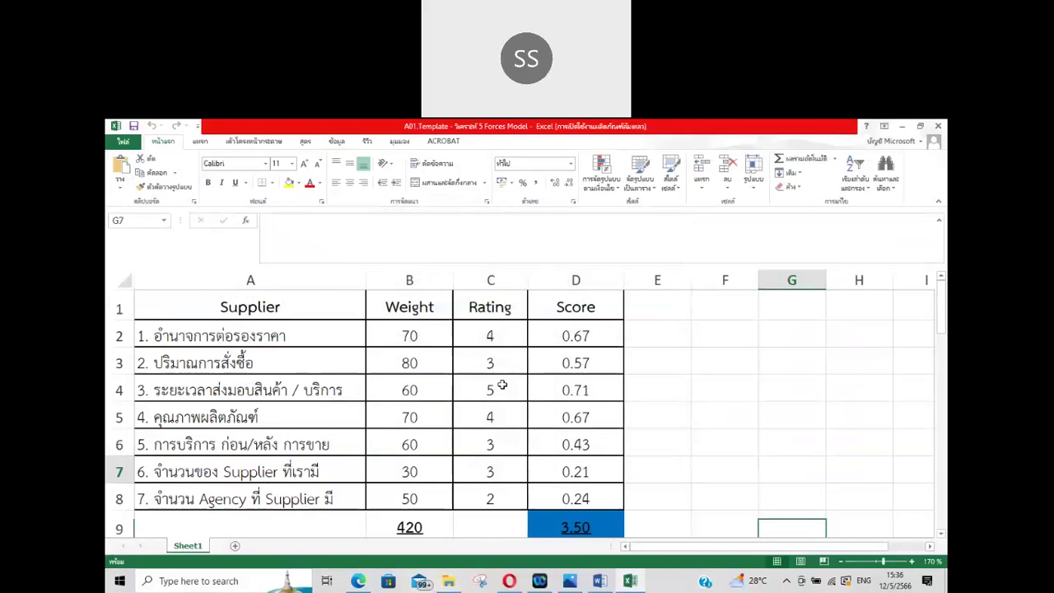
left_click_drag(409, 335, 409, 499)
left_click_drag(506, 330, 506, 408)
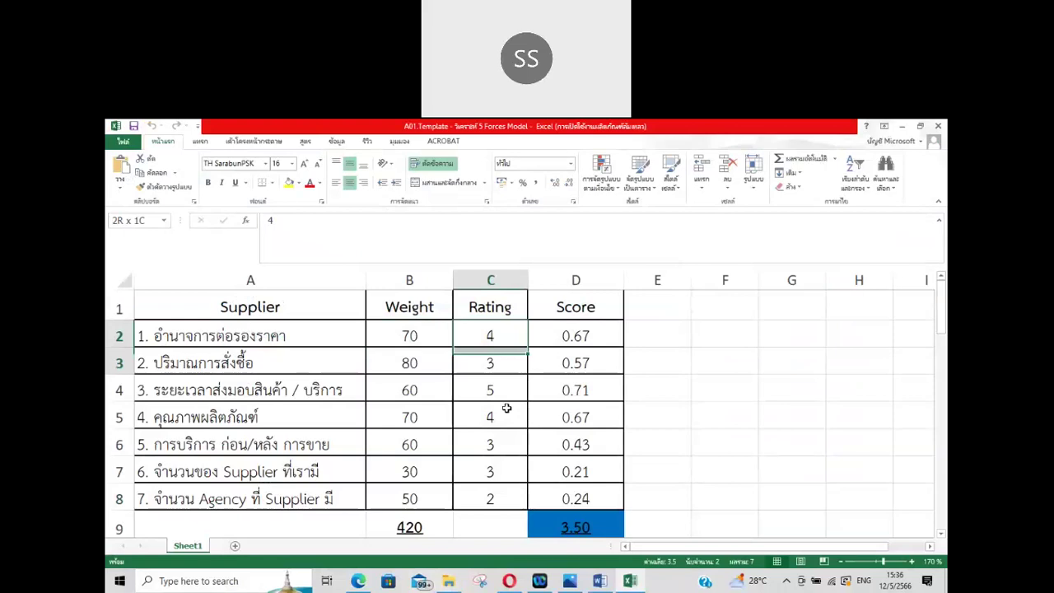
left_click_drag(507, 408, 503, 504)
key("Delete")
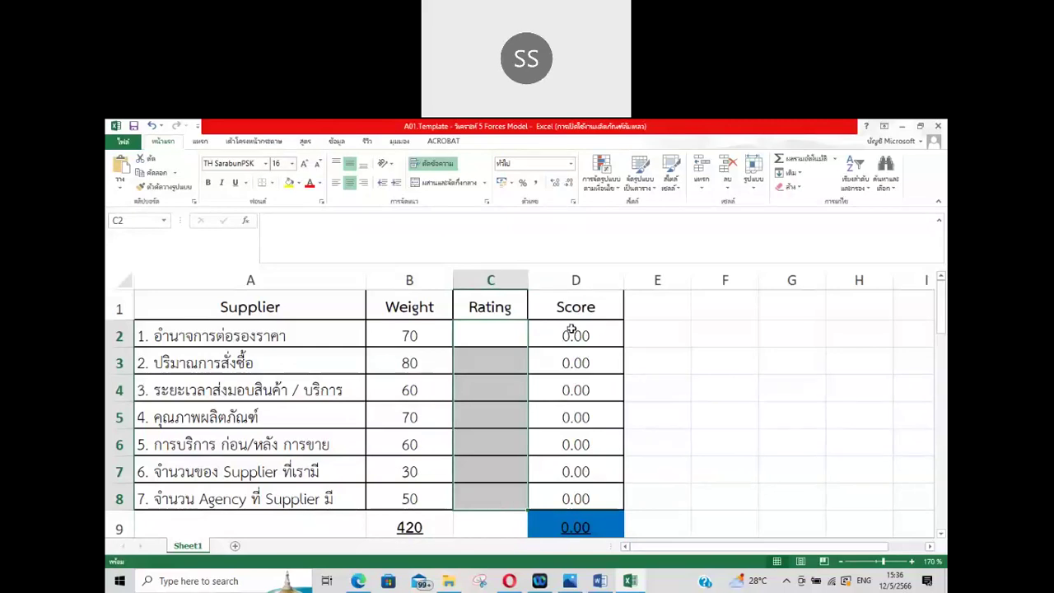
Step: Enter the ratings 4, 3 and 4 for the first three Supplier factors in cells C2 to C4
left_click(526, 334)
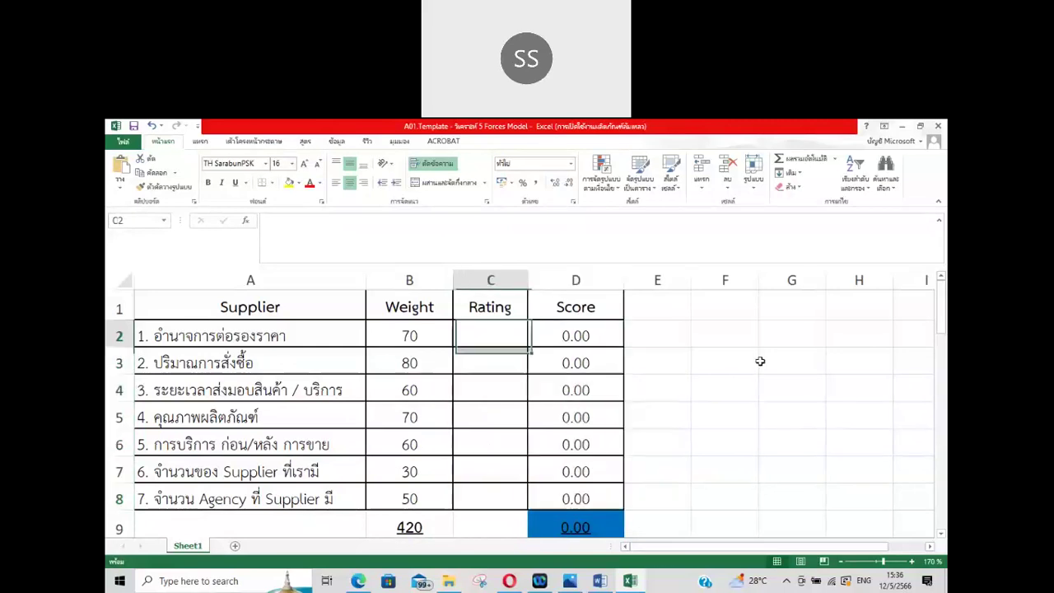
type("4")
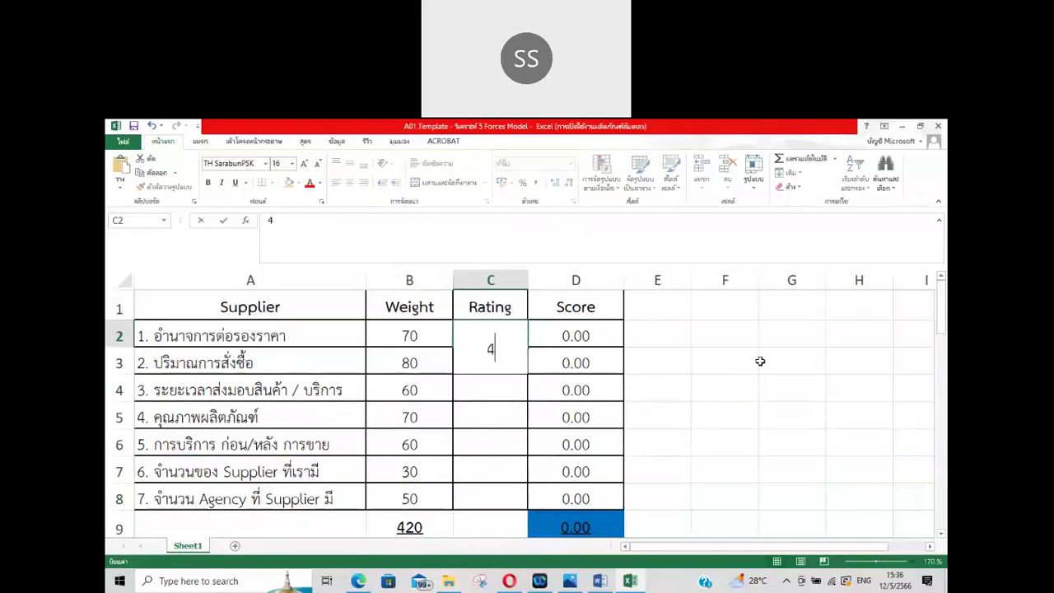
key("Return")
type("3")
key("Return")
type("4")
key("Return")
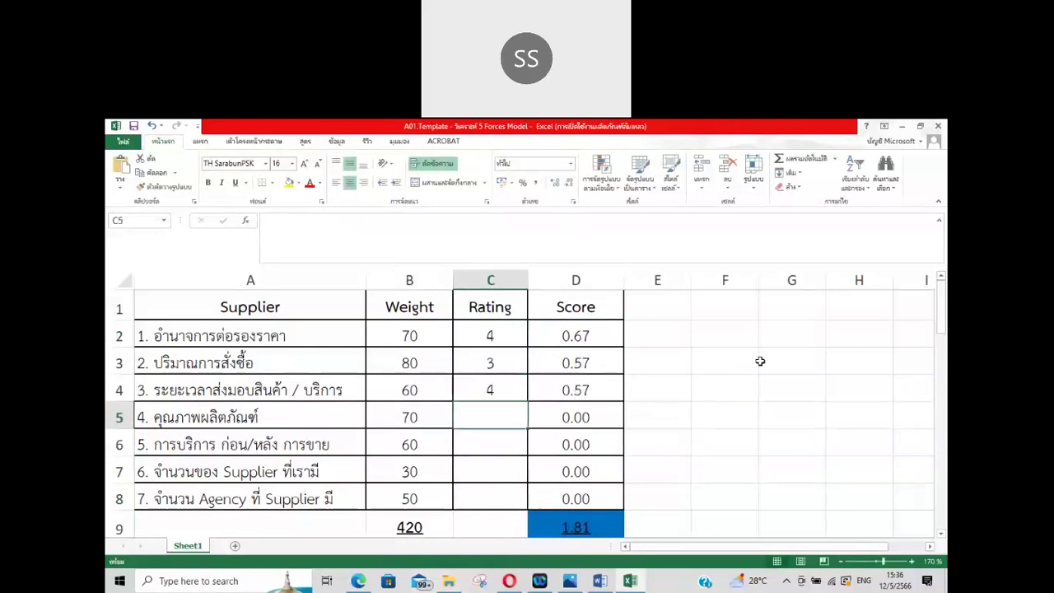
Step: Enter the ratings 5, 3, 2 and 1 for the remaining Supplier factors in cells C5 to C8
type("5")
key("Return")
type("6")
key("BackSpace")
type("3")
key("Return")
type("2")
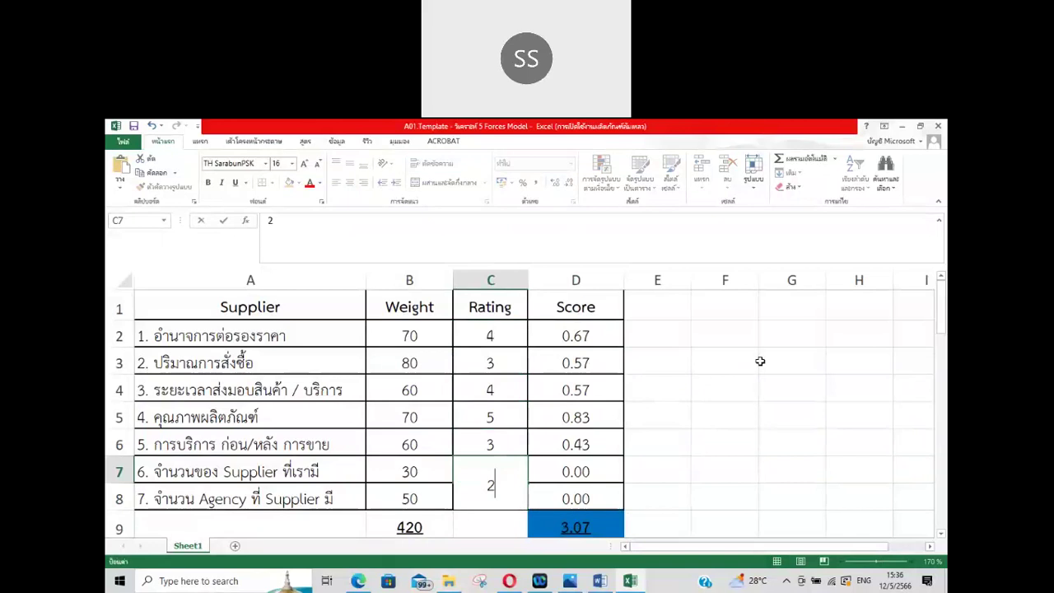
key("Return")
type("1")
left_click(696, 491)
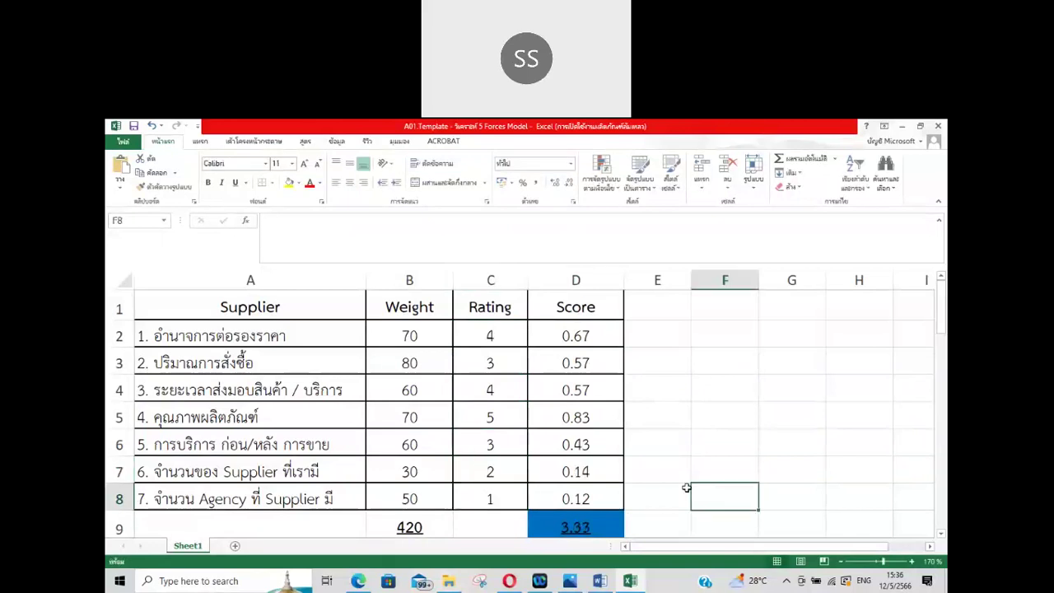
scroll(539, 459, "down", 1)
scroll(408, 420, "up", 1)
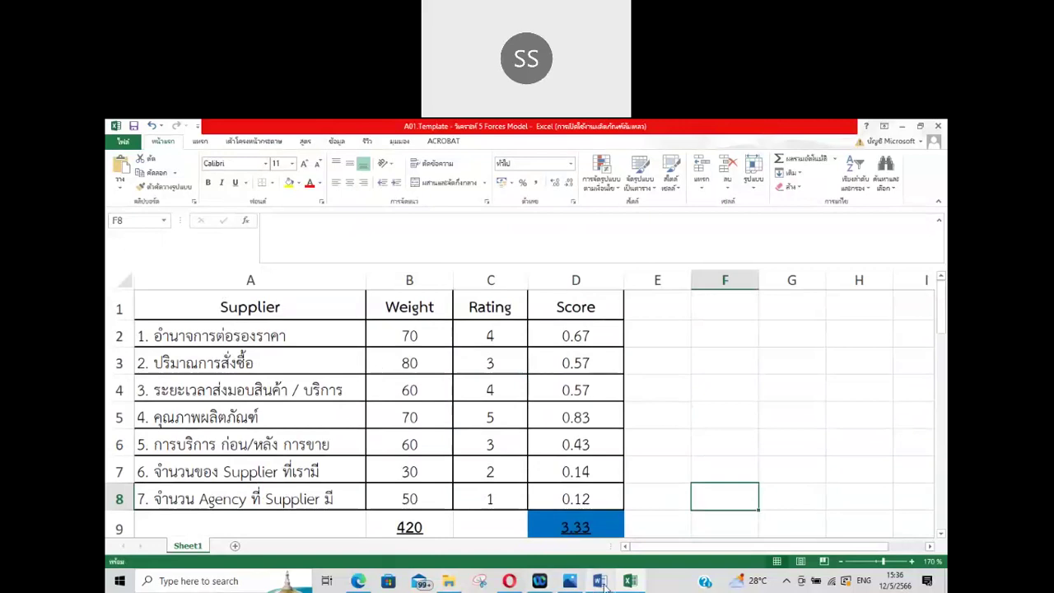
Step: Switch back to the catering business plan PDF in Edge and highlight the total score under the Supplier table
left_click(591, 581)
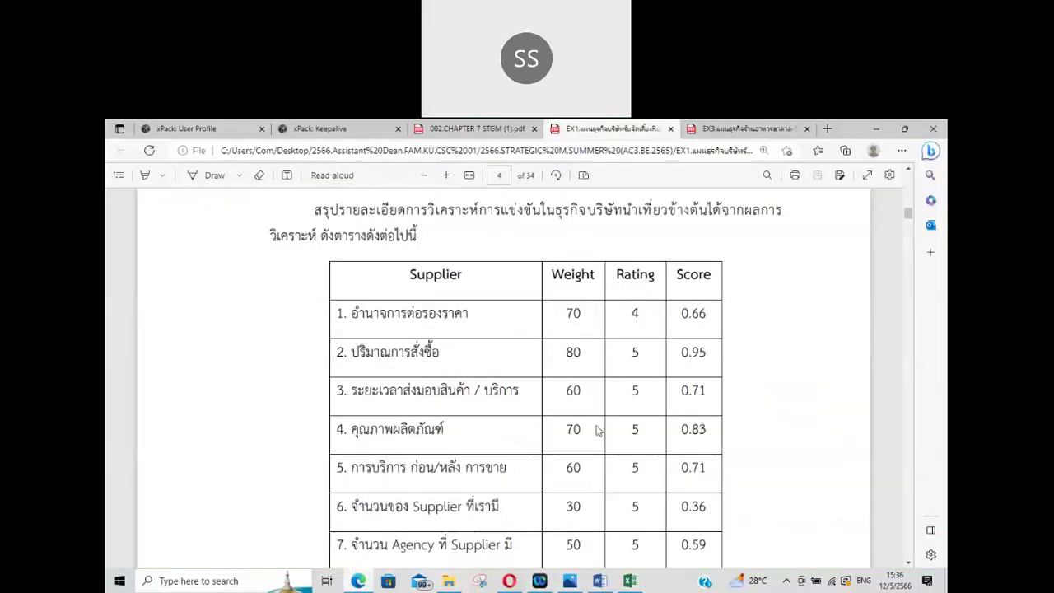
scroll(598, 431, "down", 3)
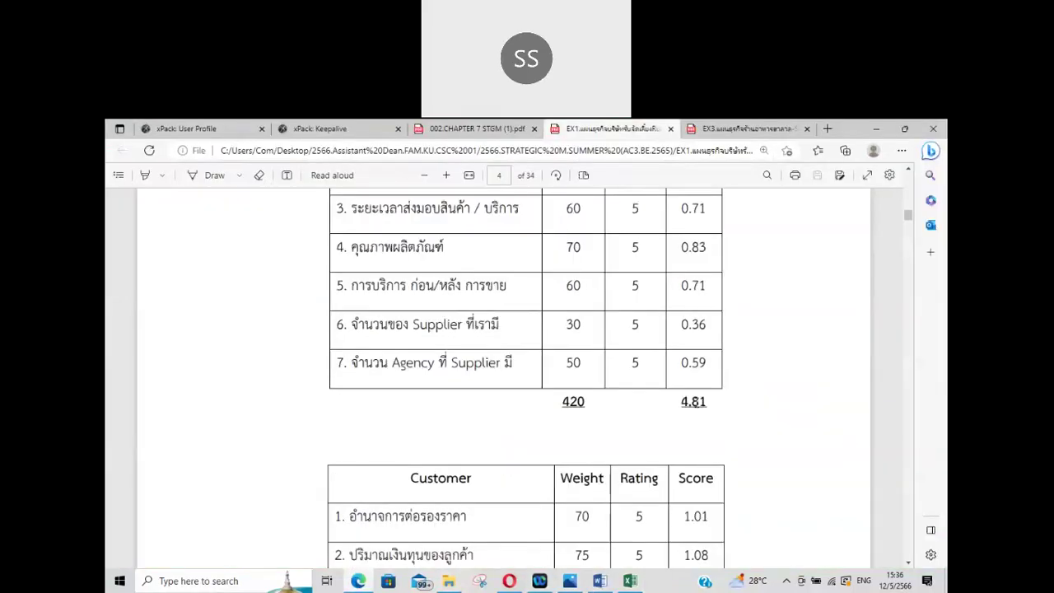
left_click_drag(680, 401, 785, 421)
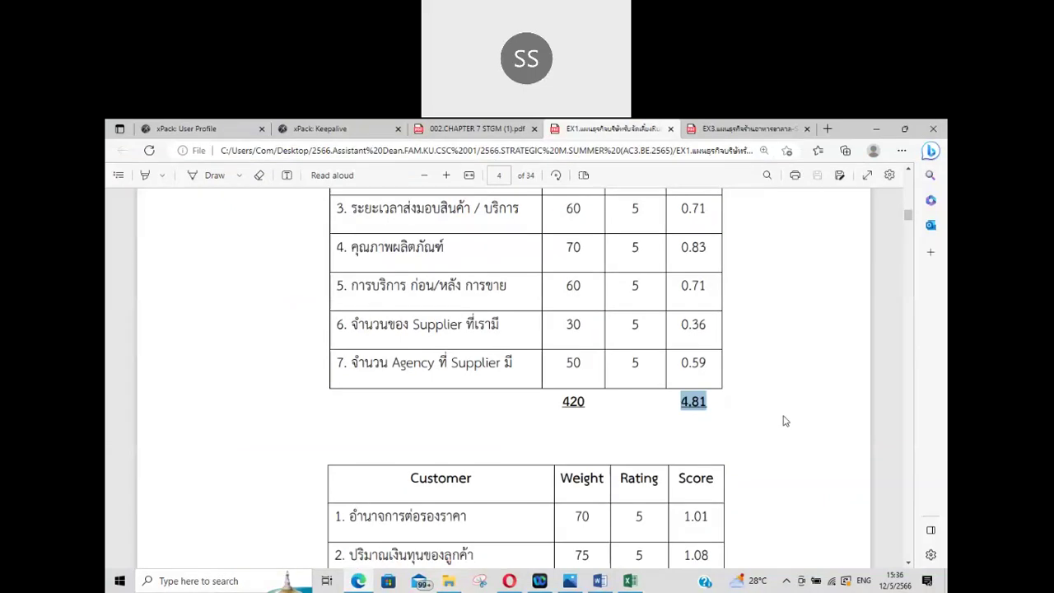
left_click(785, 421)
Step: Review the Customer, Substitute and Rivalry scoring tables on pages 4 and 5 of the plan
scroll(785, 421, "down", 2)
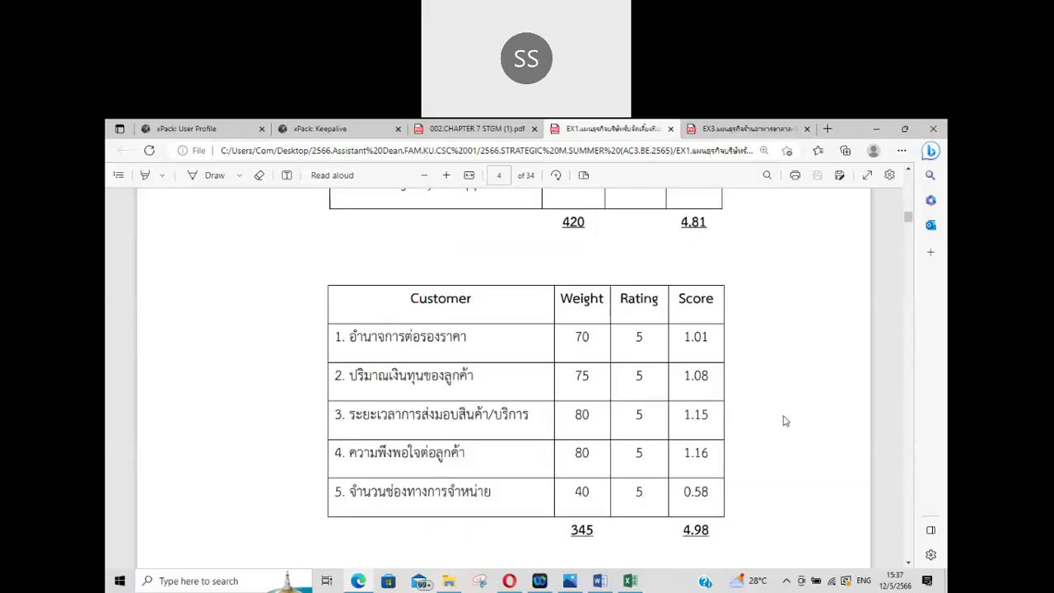
scroll(785, 421, "down", 2)
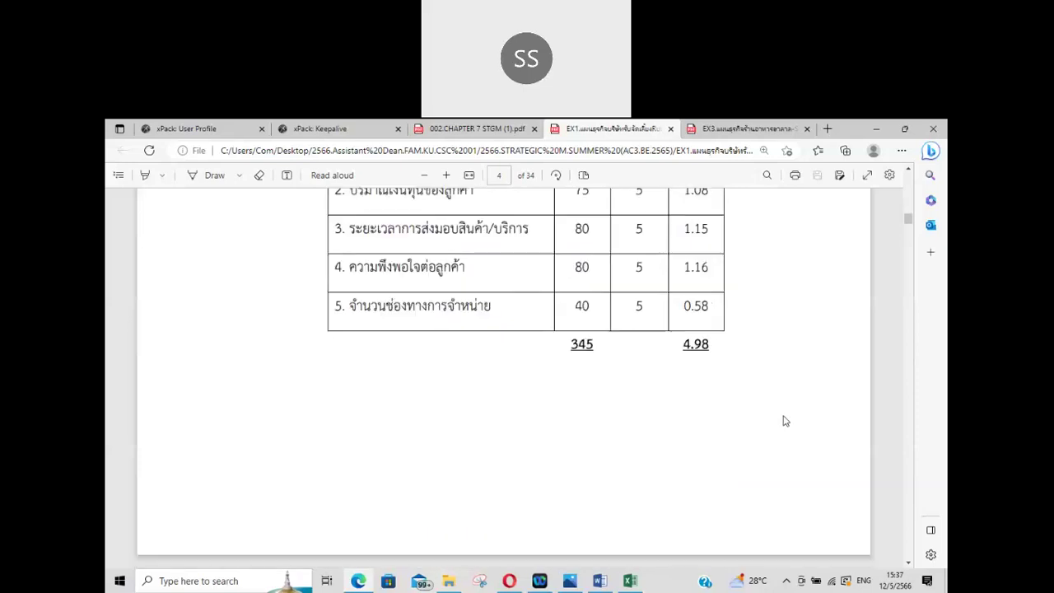
scroll(785, 421, "down", 3)
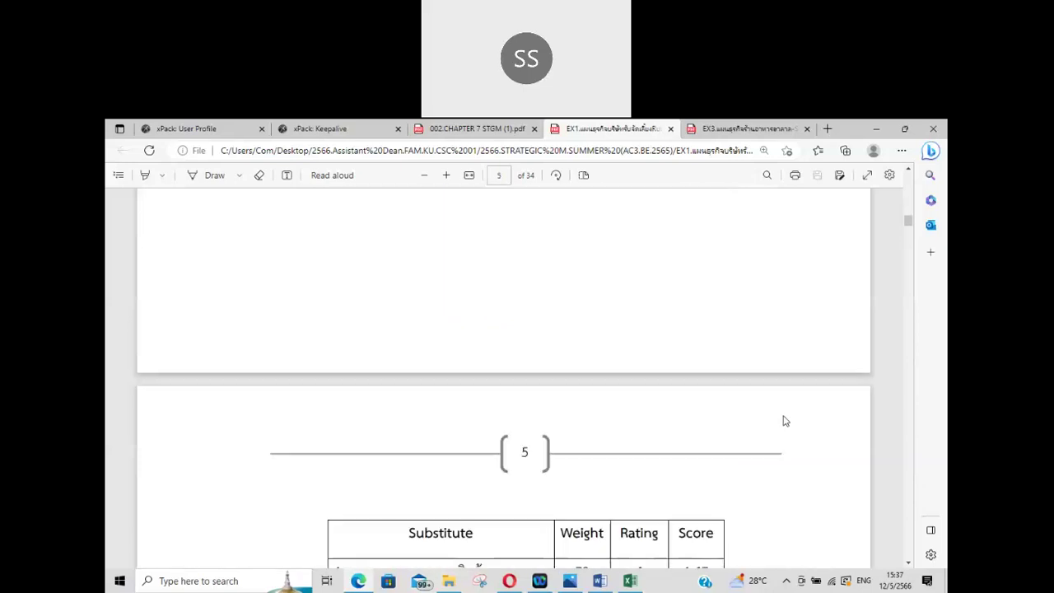
scroll(785, 421, "down", 3)
scroll(785, 421, "down", 10)
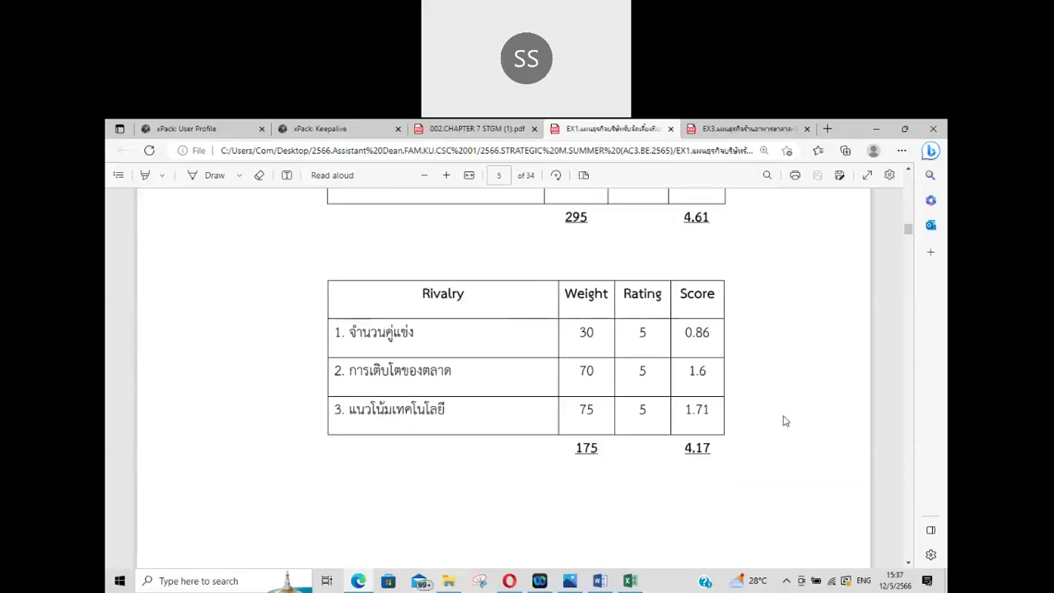
Step: Review the business competitors section on page 6, highlighting the entries of all four direct competitors
scroll(786, 421, "down", 1)
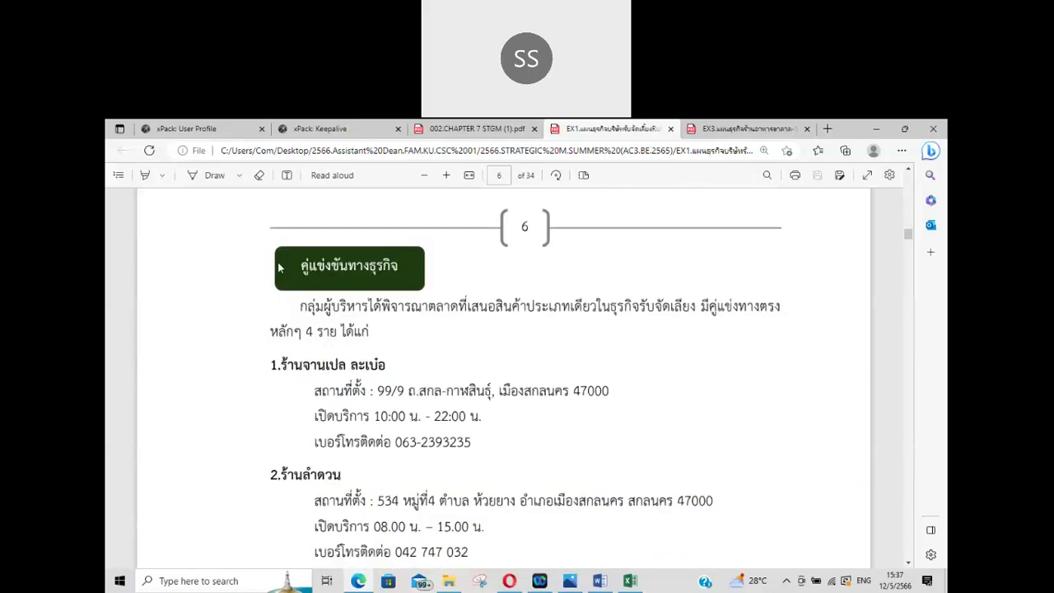
scroll(278, 267, "down", 1)
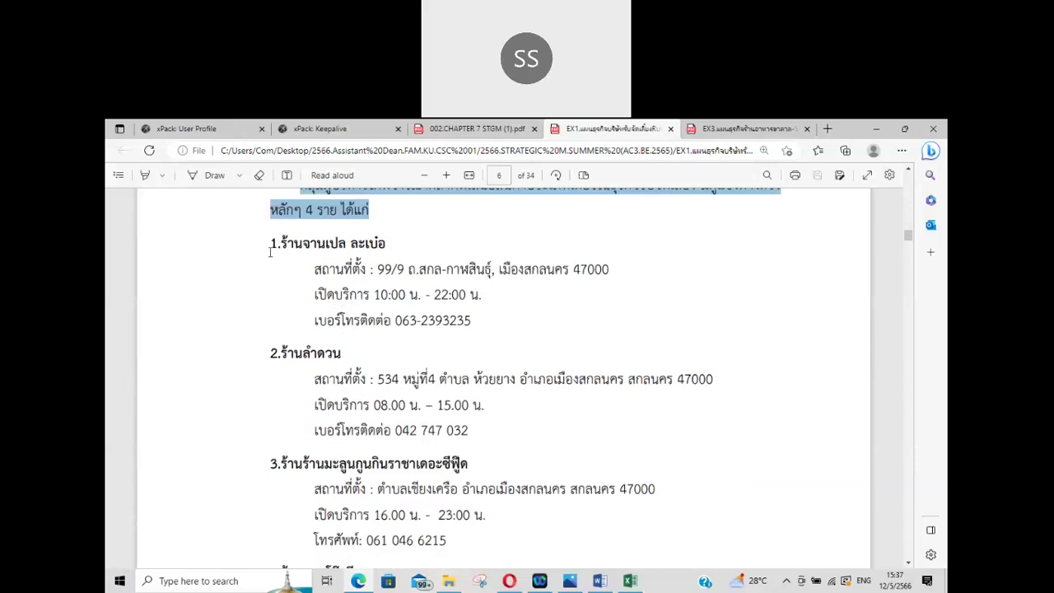
left_click_drag(271, 244, 501, 318)
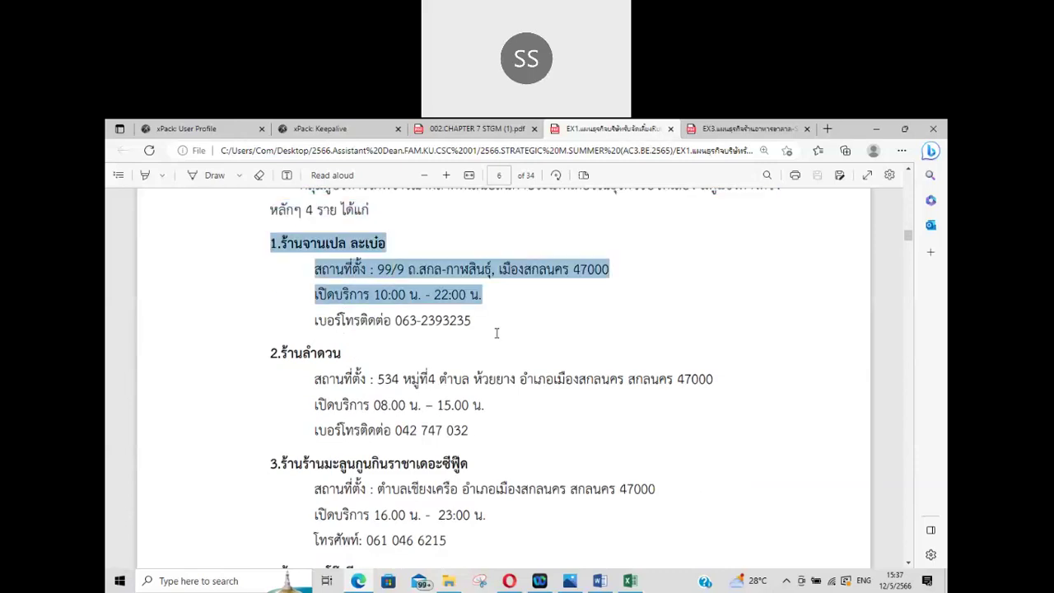
scroll(496, 333, "down", 2)
left_click(478, 424, "shift")
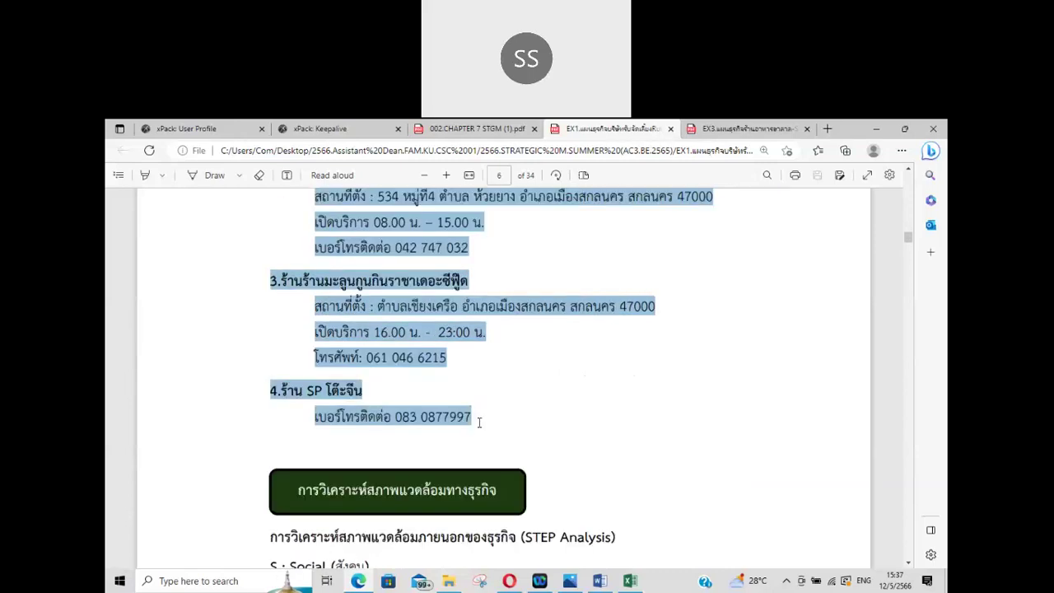
Step: Examine the STEP Analysis from the Social factors on page 6 through the Political factors, up to the SWOT Analysis on page 9
scroll(659, 438, "down", 2)
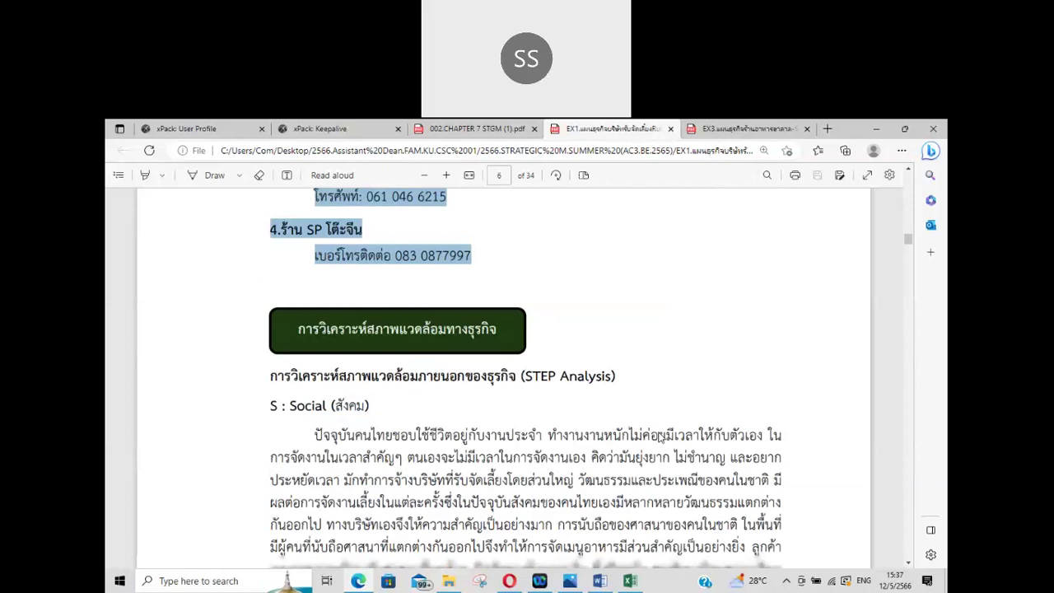
scroll(659, 437, "down", 1)
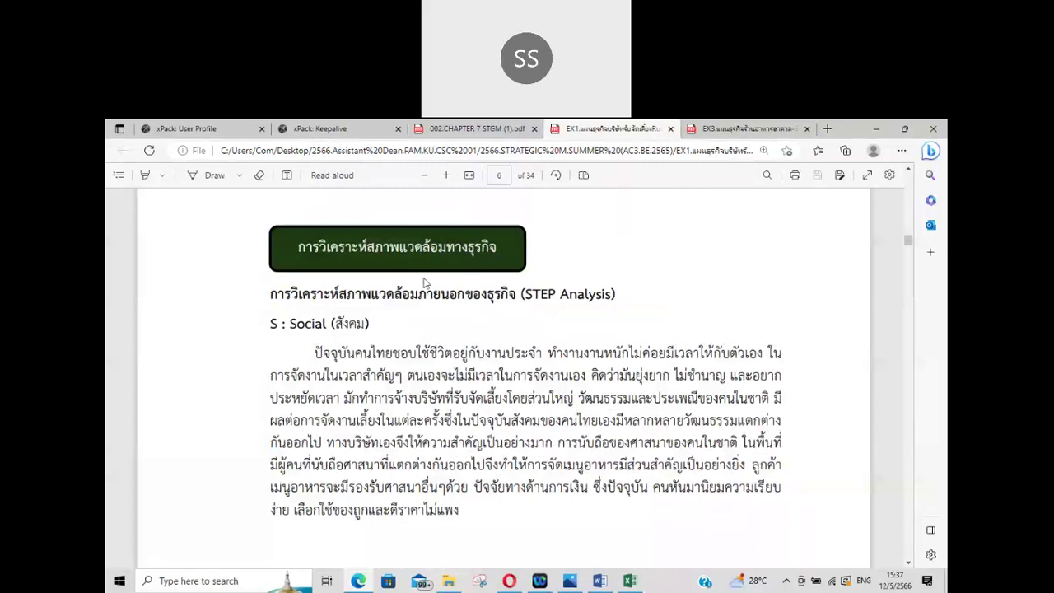
scroll(425, 283, "down", 8)
scroll(429, 291, "down", 5)
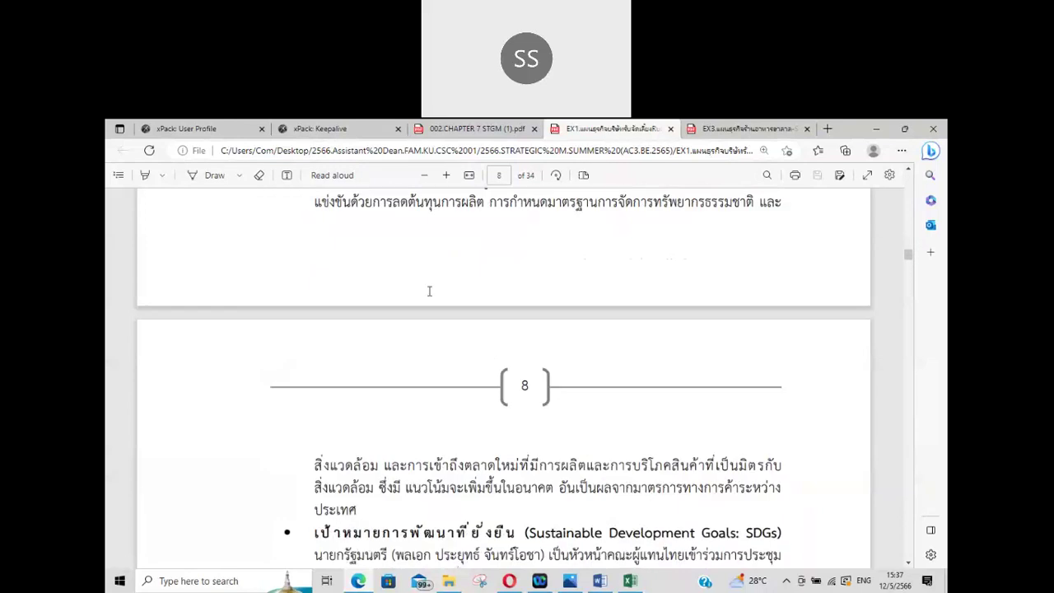
scroll(429, 291, "down", 3)
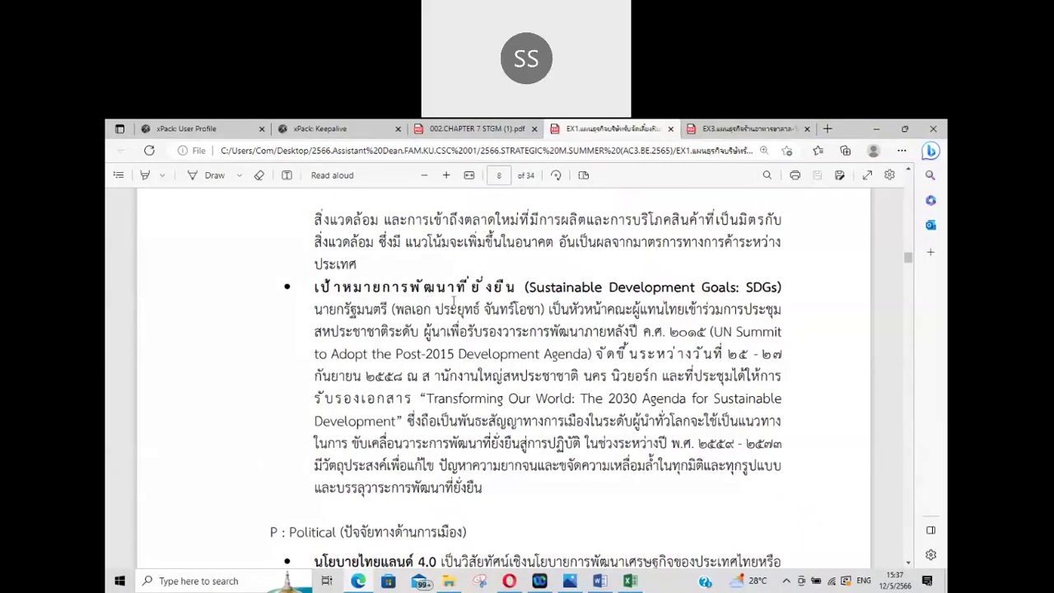
scroll(482, 360, "down", 3)
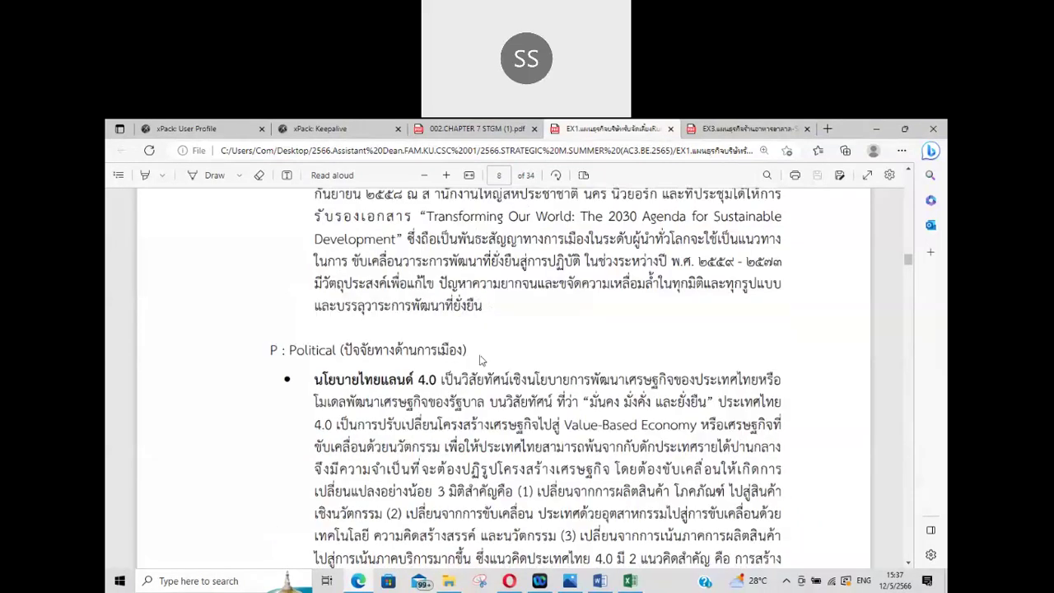
scroll(482, 360, "down", 2)
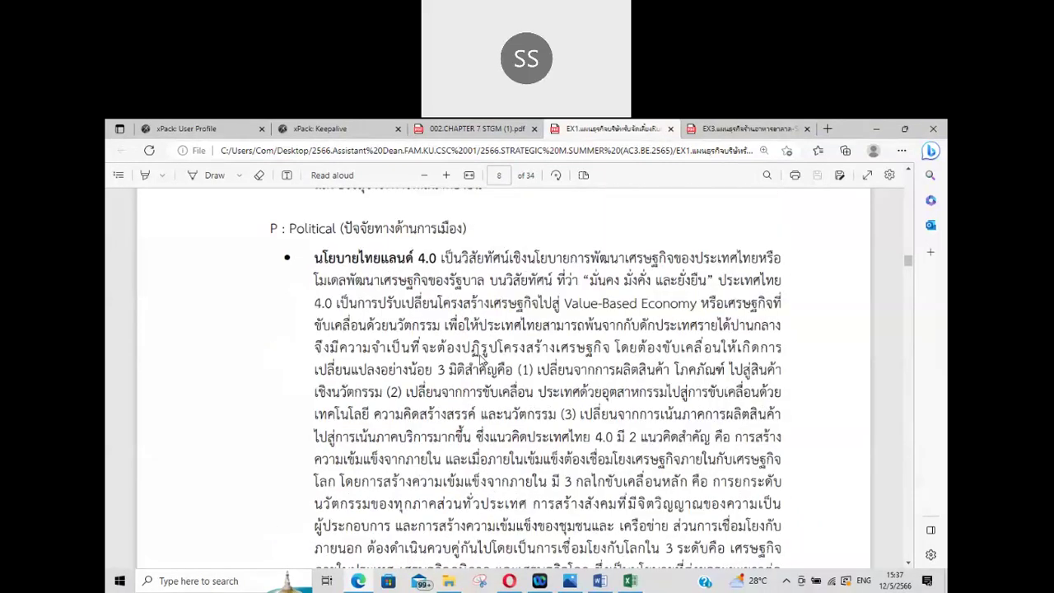
scroll(482, 360, "down", 5)
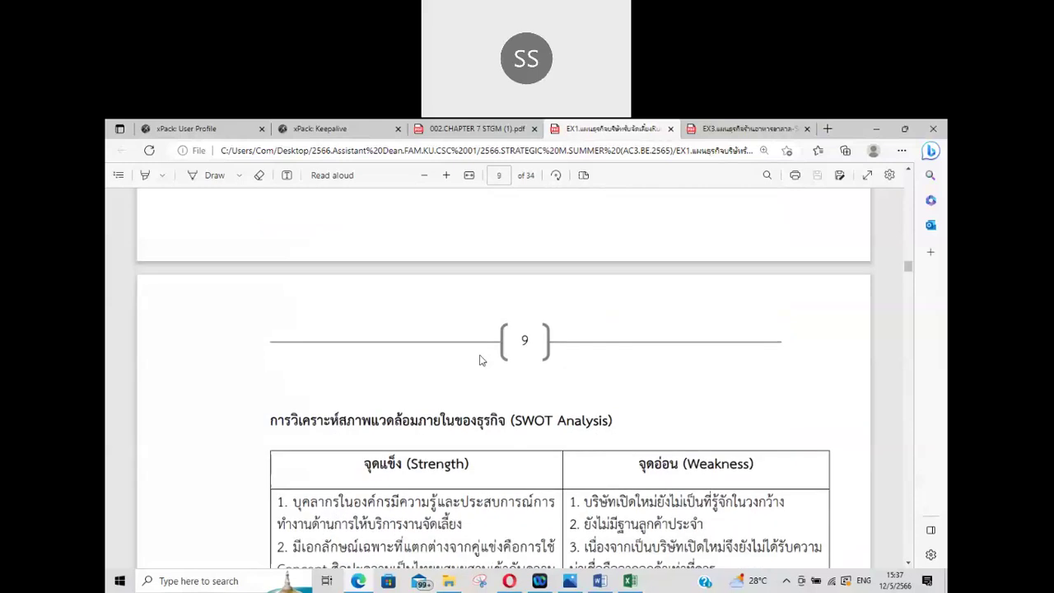
Step: Review the SWOT Analysis table on page 9, highlighting the Strength and Threat headings
scroll(482, 360, "down", 3)
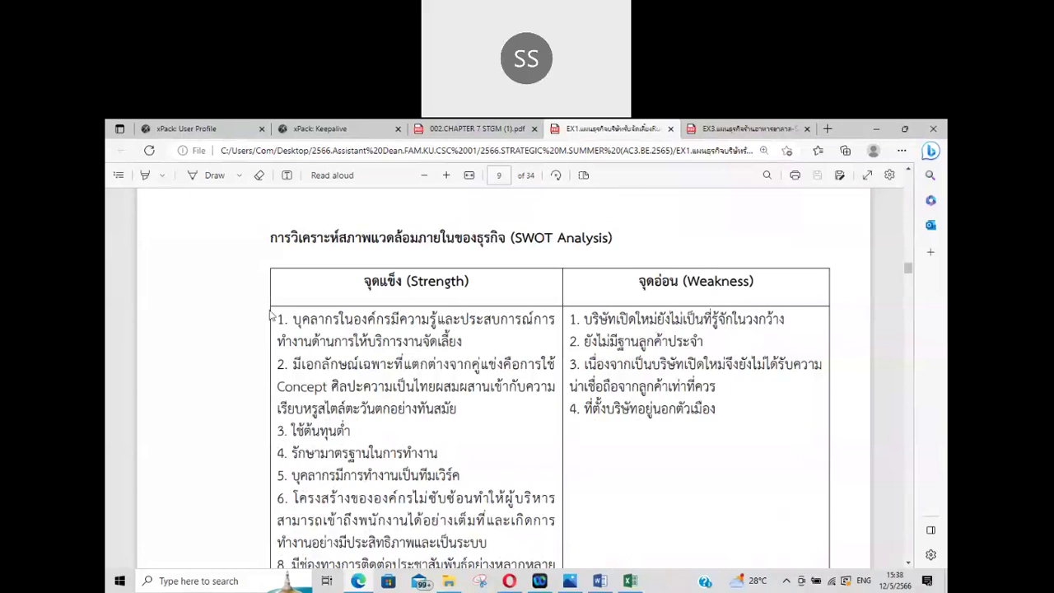
left_click_drag(364, 281, 470, 281)
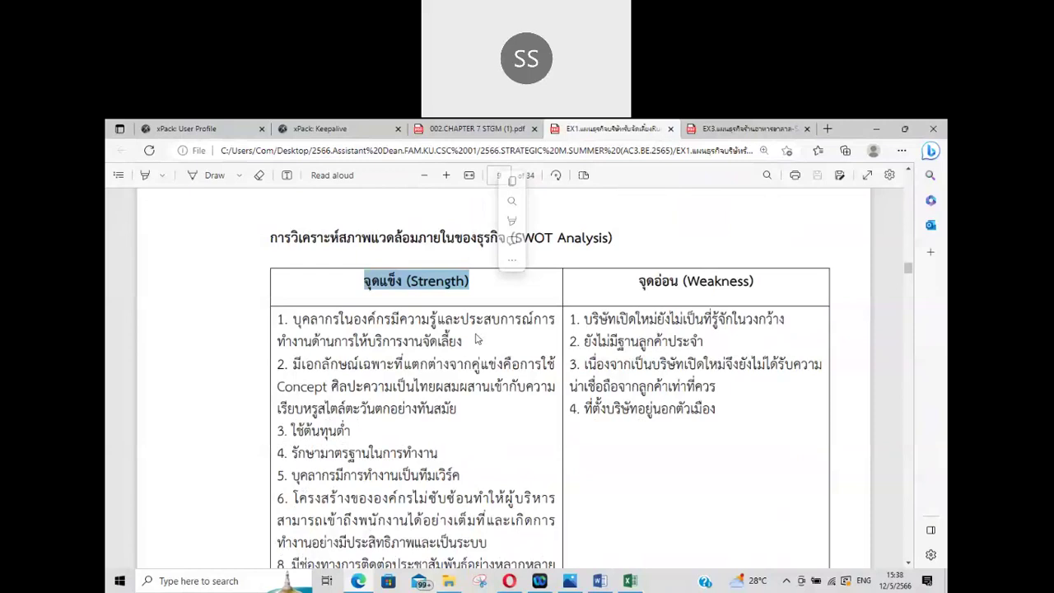
scroll(475, 339, "down", 3)
scroll(550, 378, "down", 3)
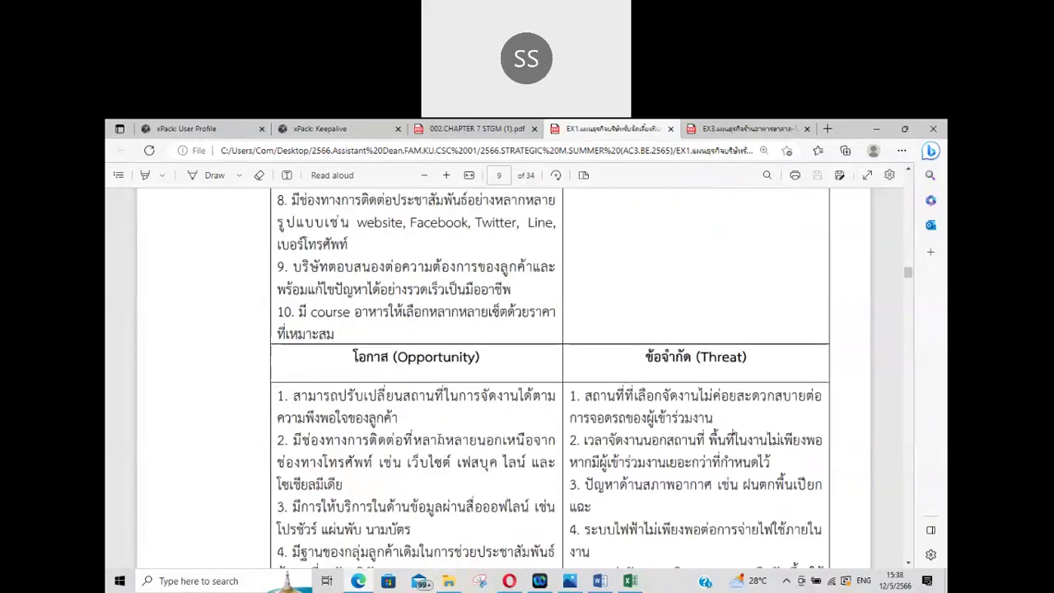
scroll(545, 474, "down", 2)
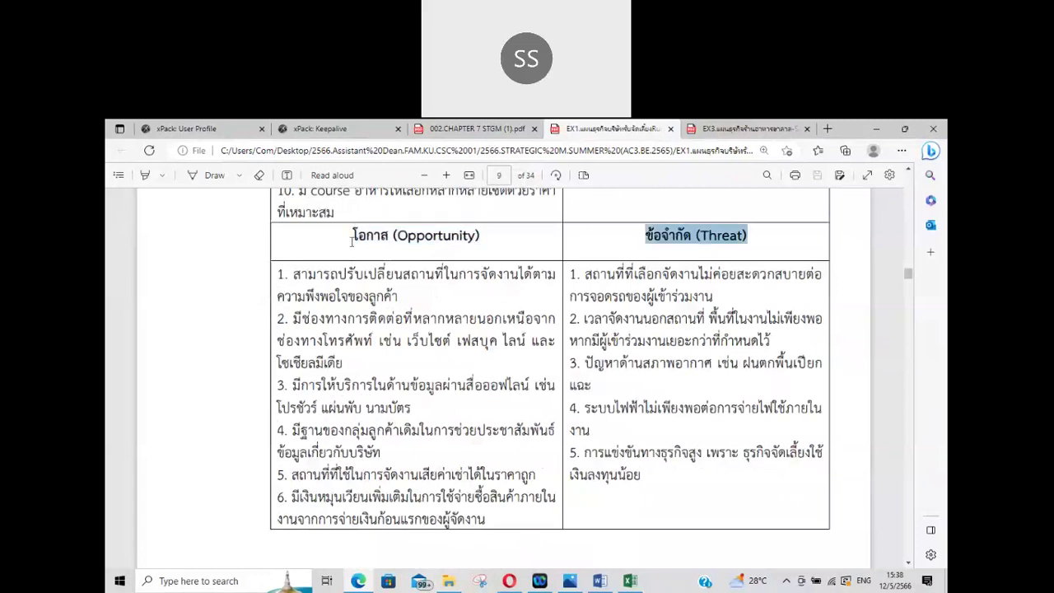
Step: Revisit the Technology and Economic factors on page 7, and examine the SO scoring table on page 10
scroll(641, 396, "up", 10)
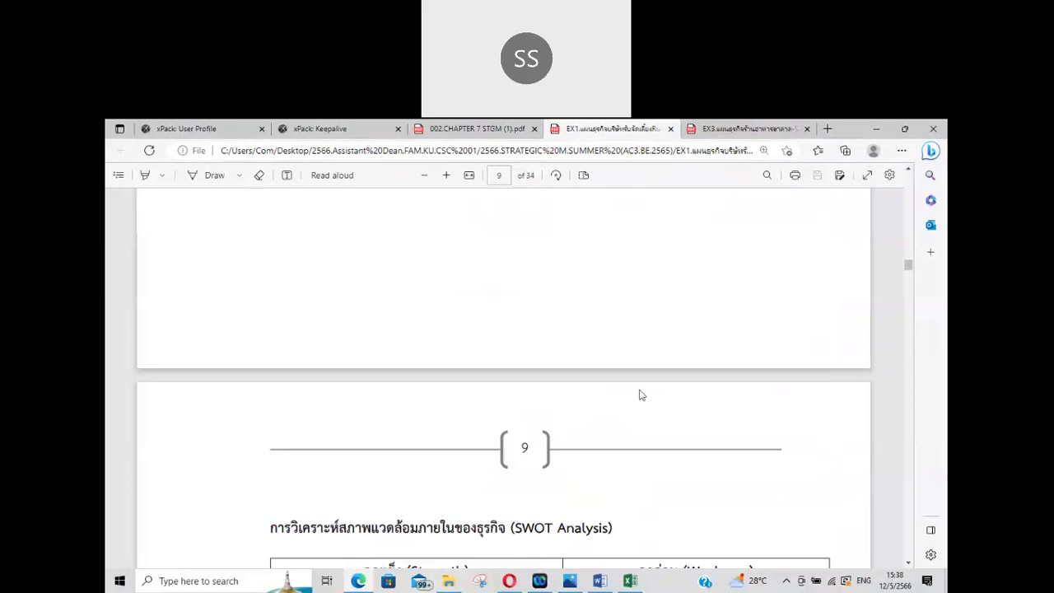
scroll(640, 395, "up", 15)
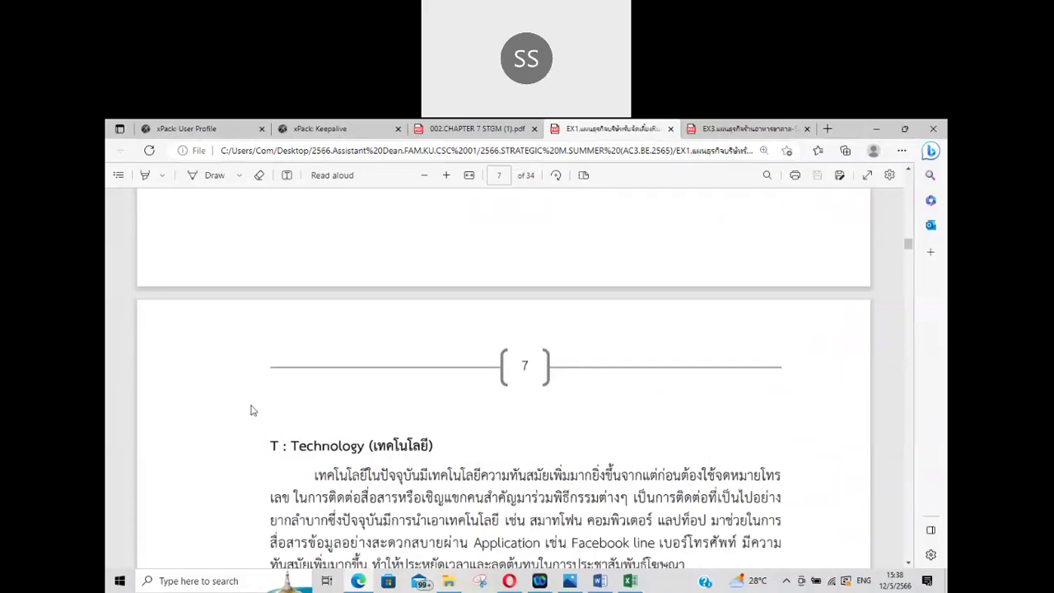
scroll(253, 411, "down", 3)
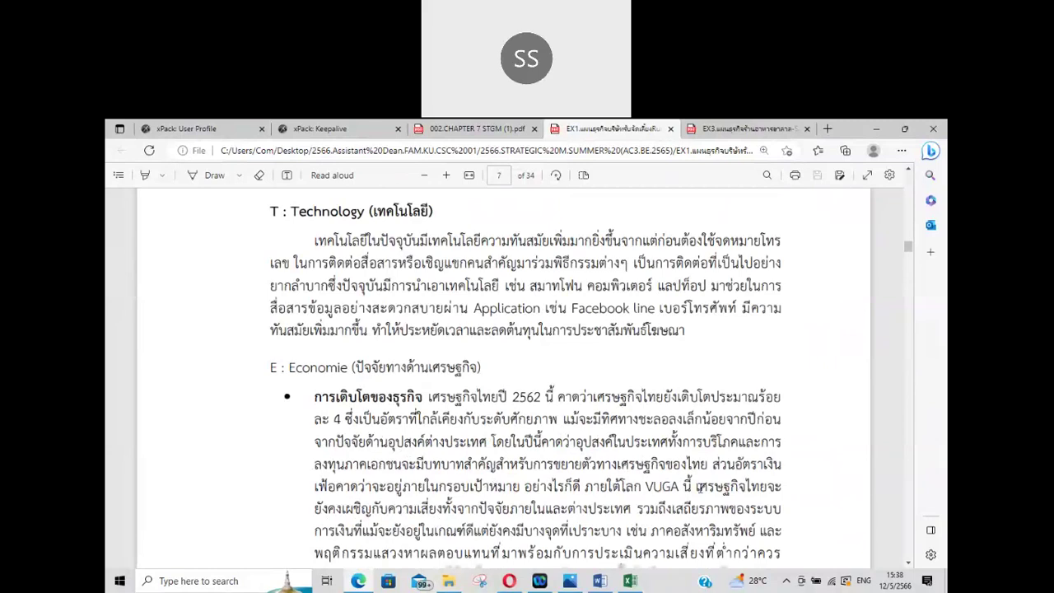
scroll(699, 487, "down", 15)
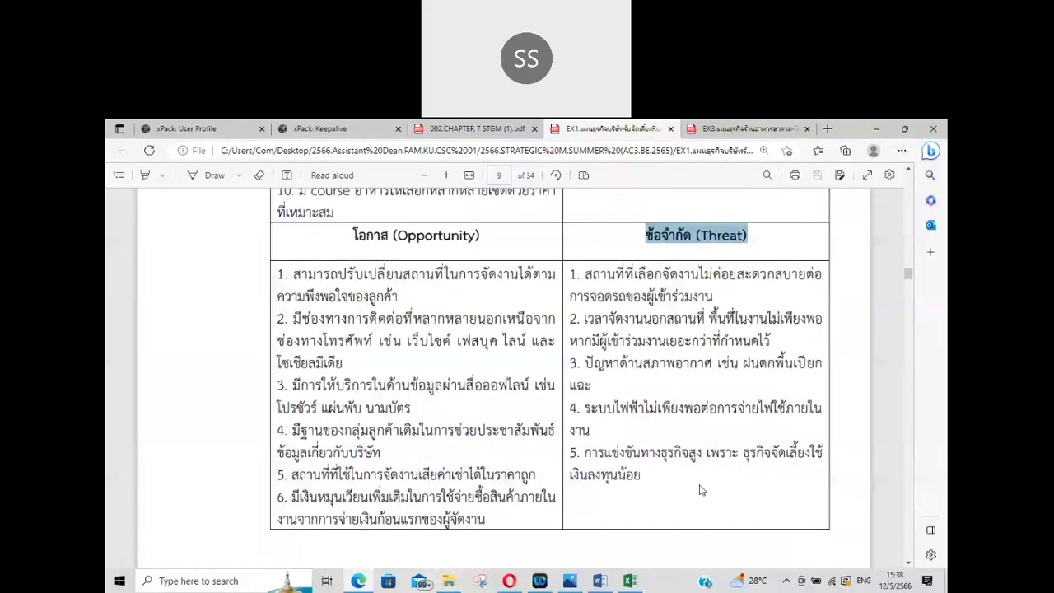
scroll(701, 490, "down", 5)
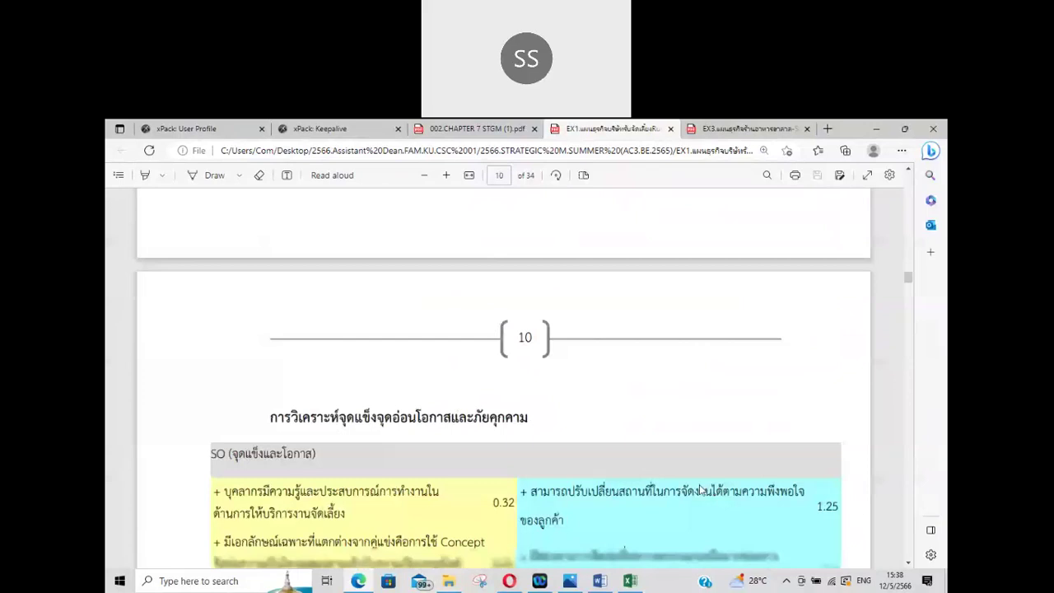
scroll(699, 490, "down", 2)
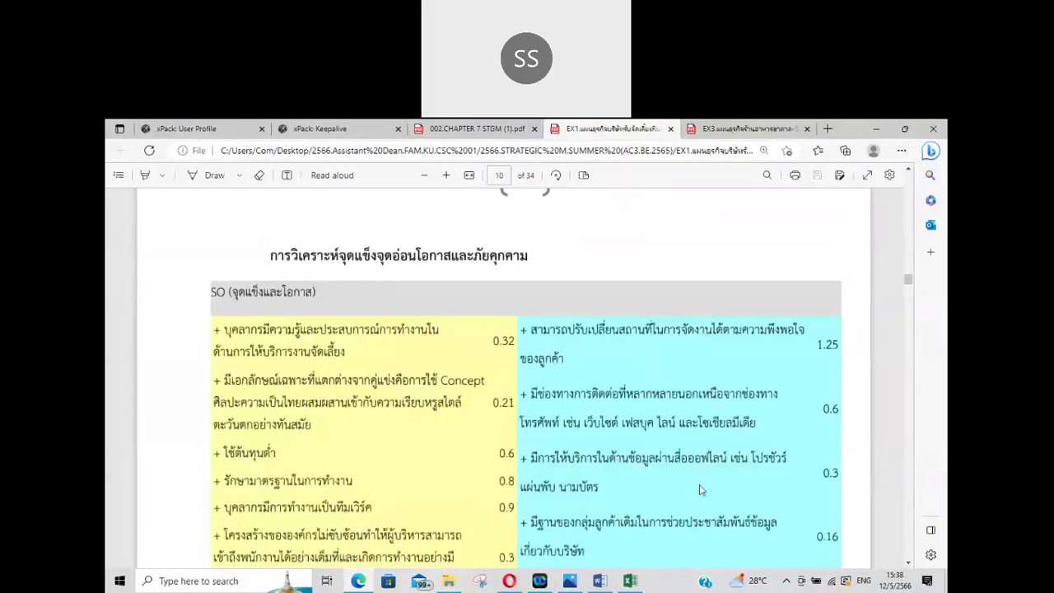
Step: Switch to the Excel workbook สมุดงาน1 containing the weighted SWOT scoring tables
left_click(881, 129)
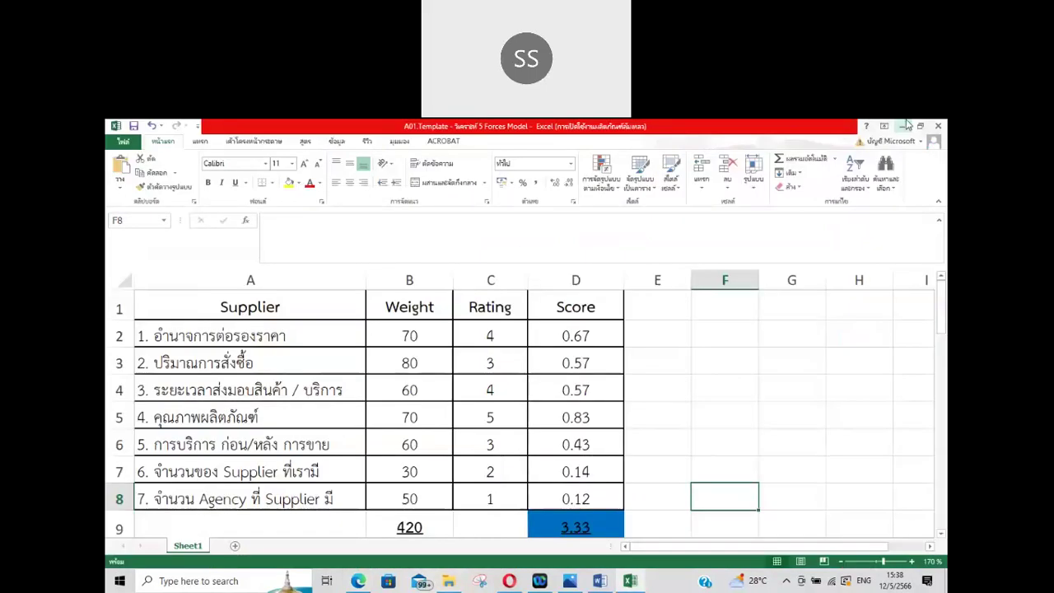
left_click(903, 126)
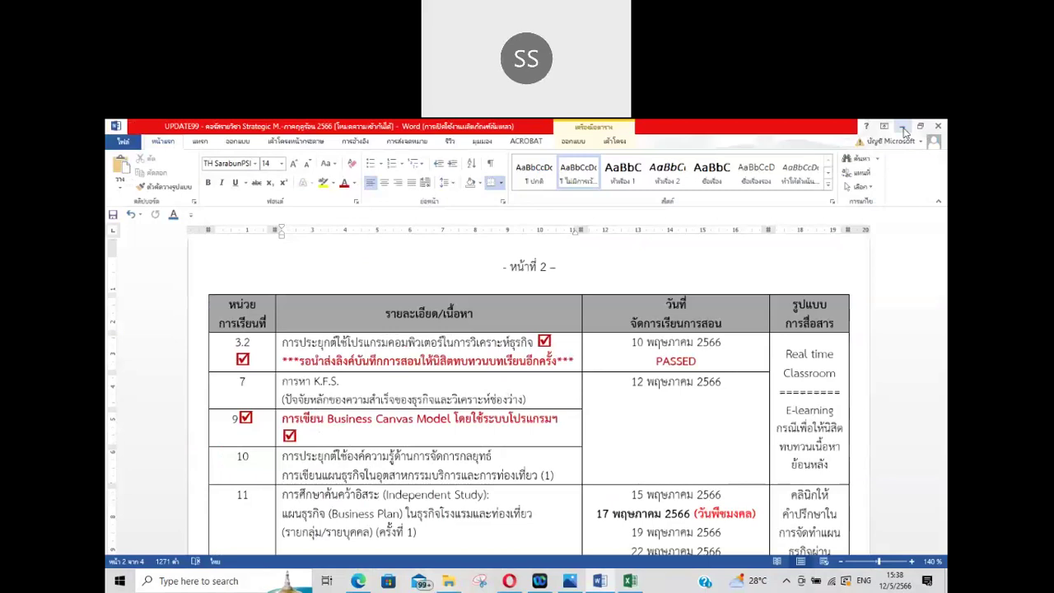
left_click(903, 127)
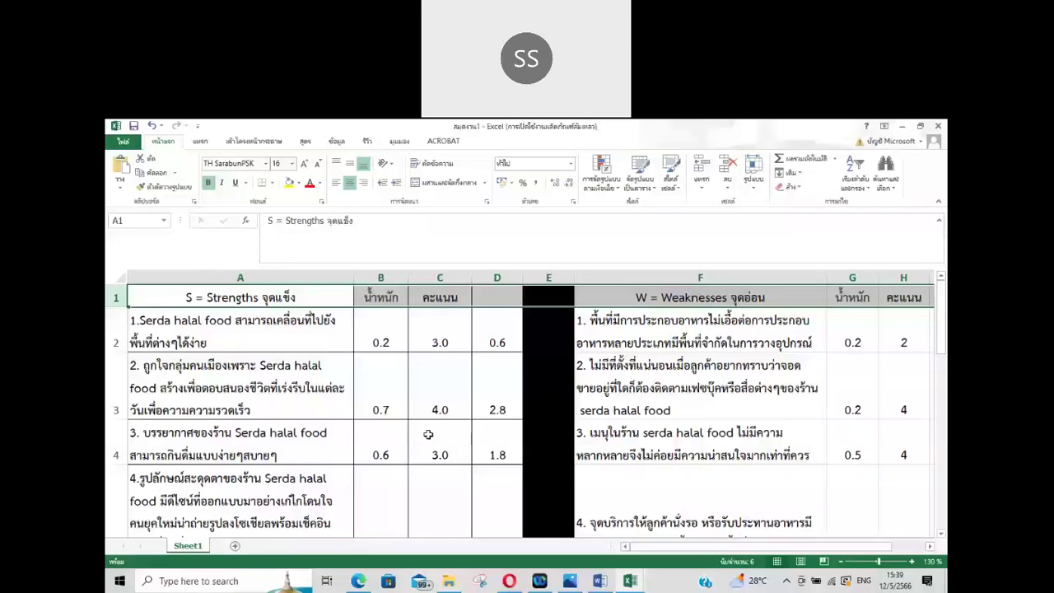
Step: Examine the Strengths weights and scores and select the whole Strengths table, A1 through D10
key("Down")
key("Right")
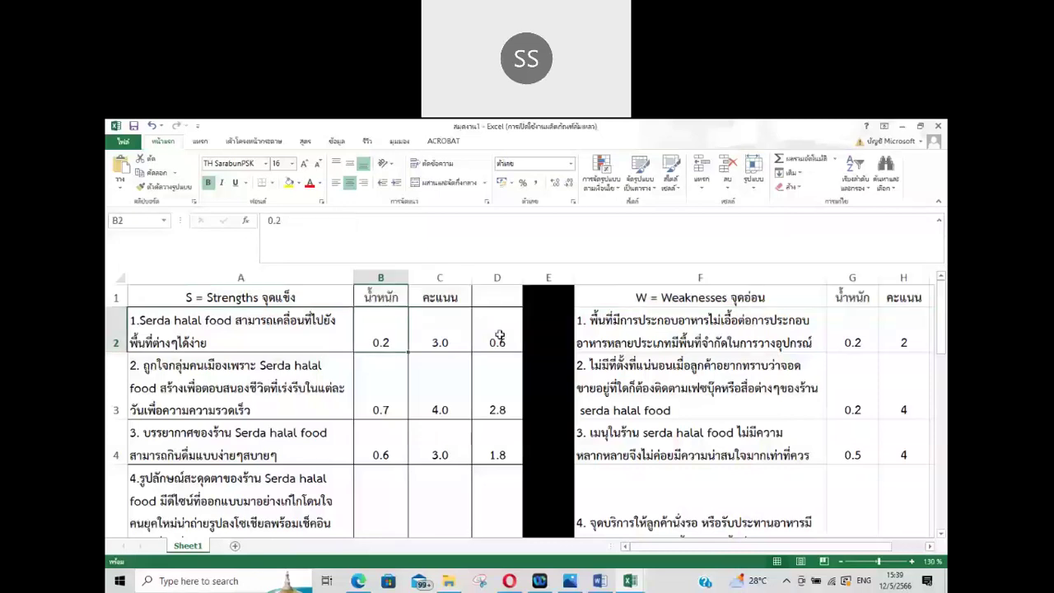
left_click_drag(440, 333, 435, 445)
scroll(433, 448, "up", 2)
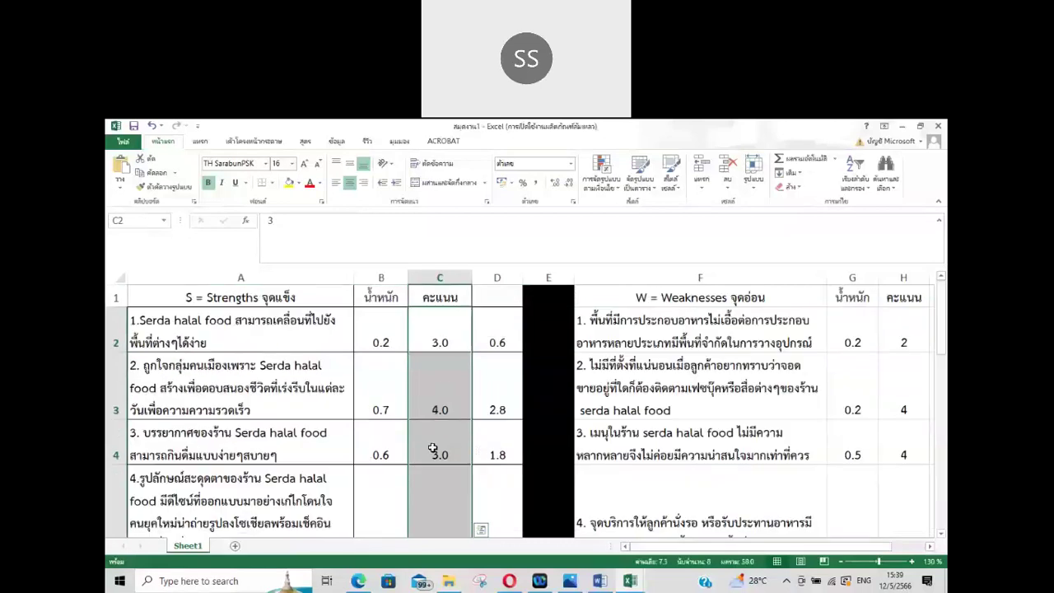
left_click_drag(239, 297, 549, 409)
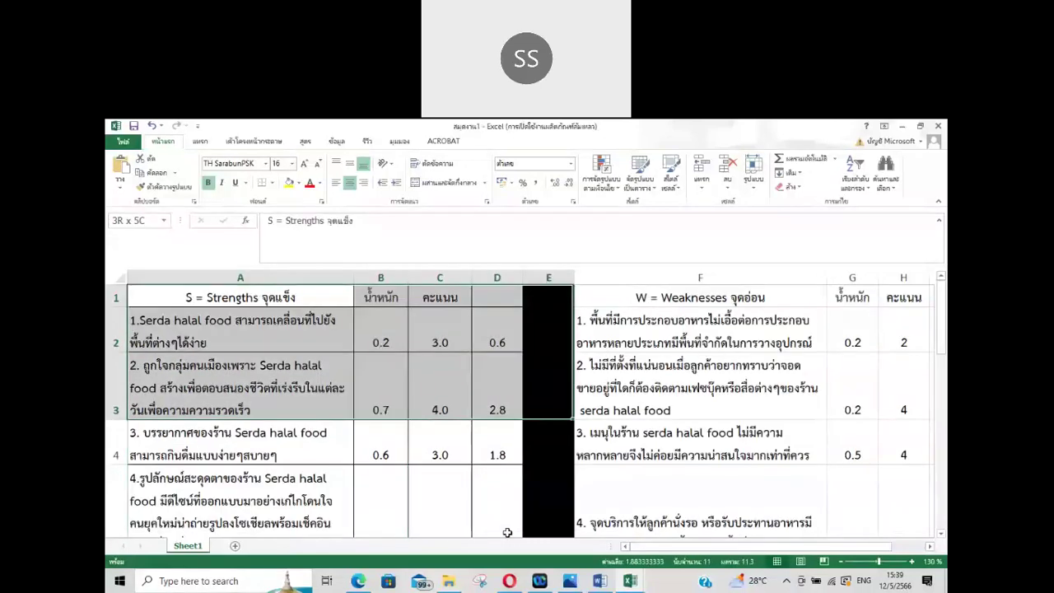
left_click_drag(508, 533, 478, 585)
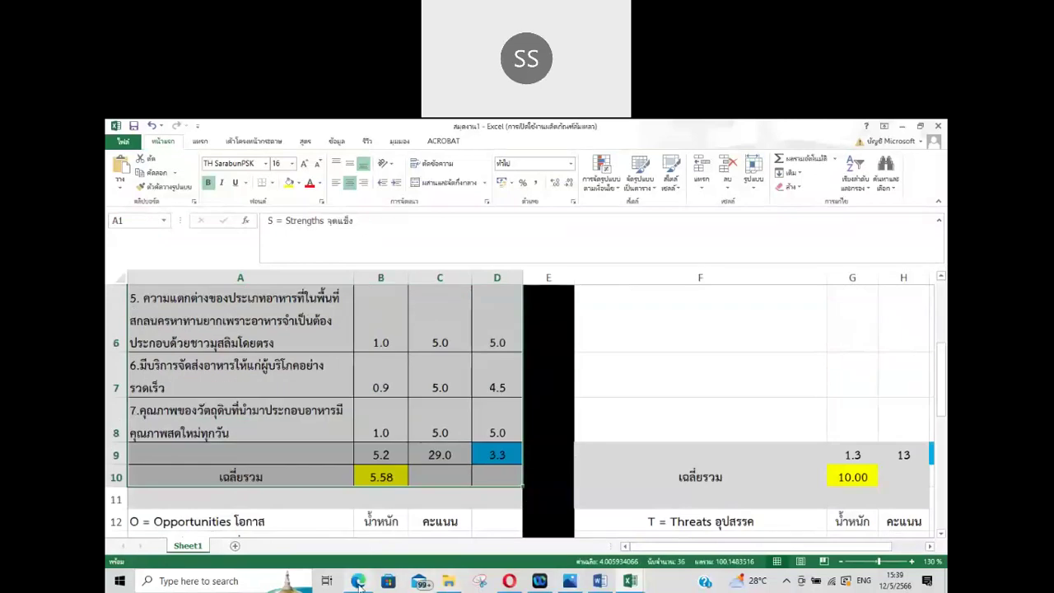
Step: Switch back to the catering plan PDF in Edge and review the paired SWOT scoring tables from page 10 to the SWOT Graph on page 13
left_click(358, 582)
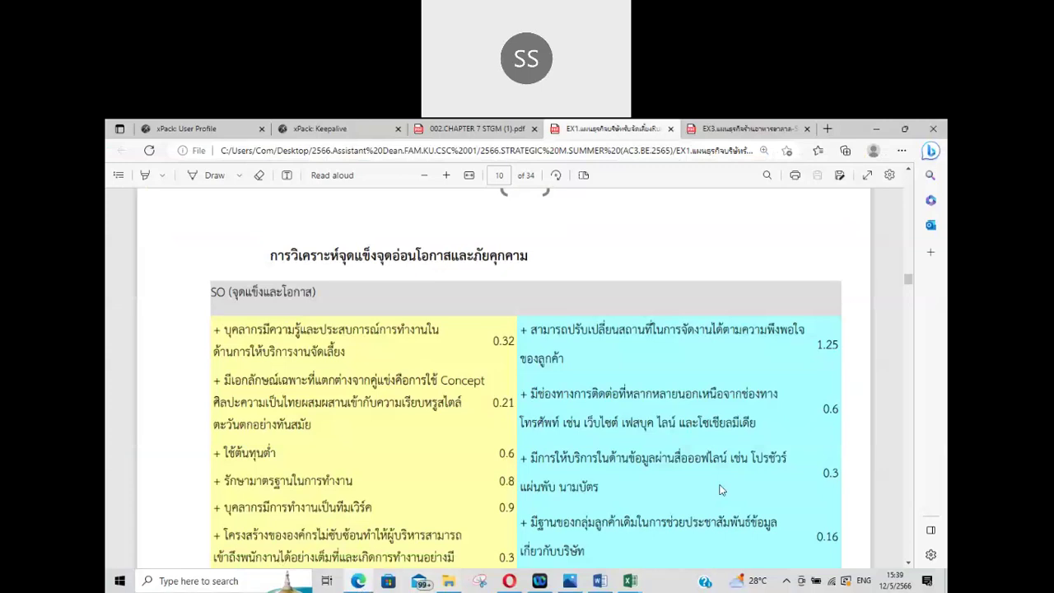
scroll(719, 491, "down", 3)
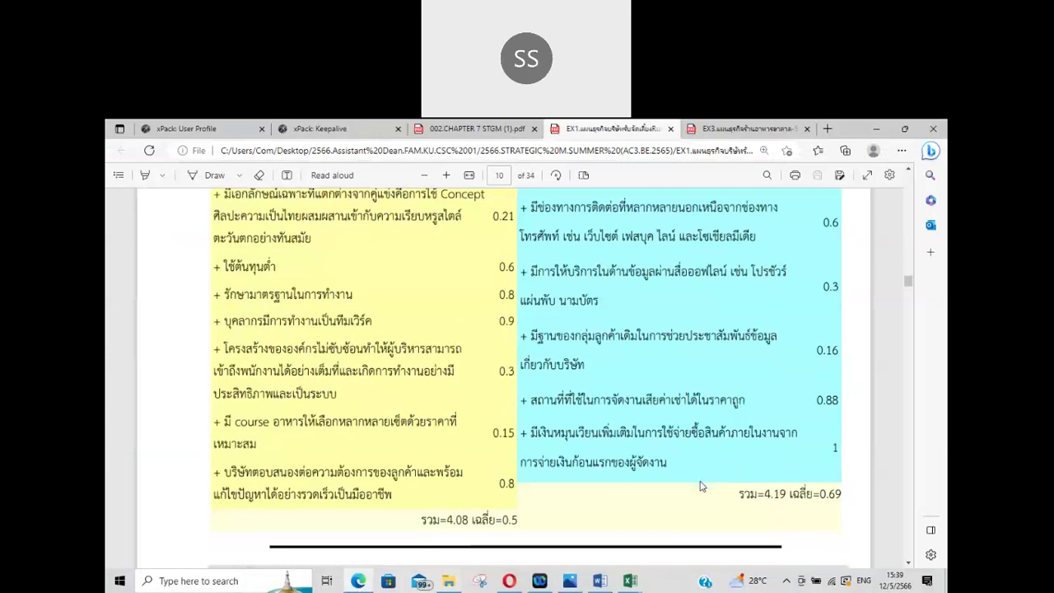
scroll(701, 487, "down", 15)
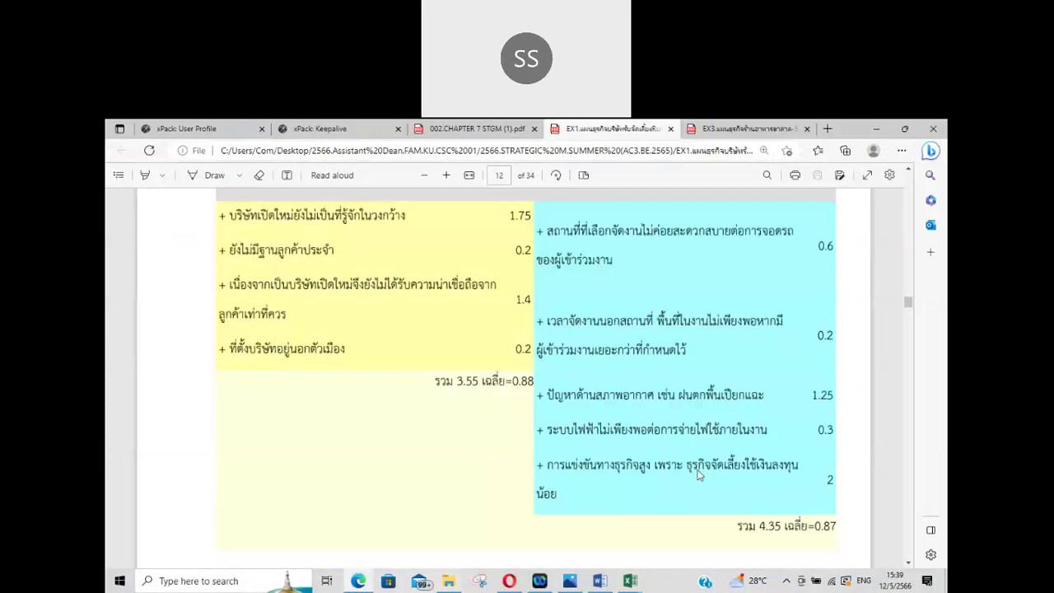
scroll(699, 475, "down", 5)
scroll(699, 474, "down", 1)
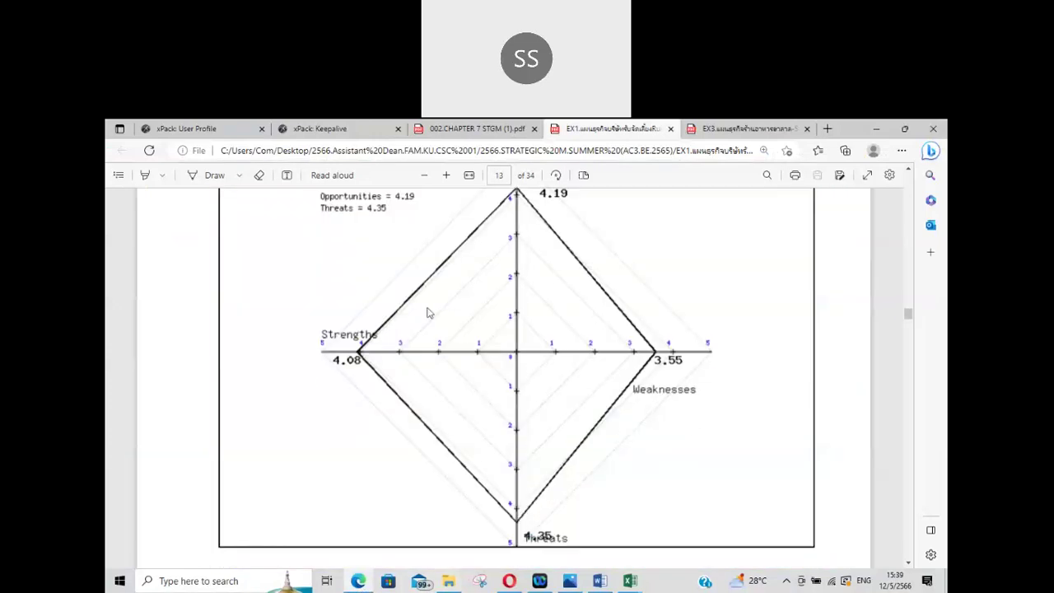
Step: Compare the SWOT Graph with the formulas on page 13, highlight the SW formula, and return to the WO table on page 11
scroll(425, 313, "up", 1)
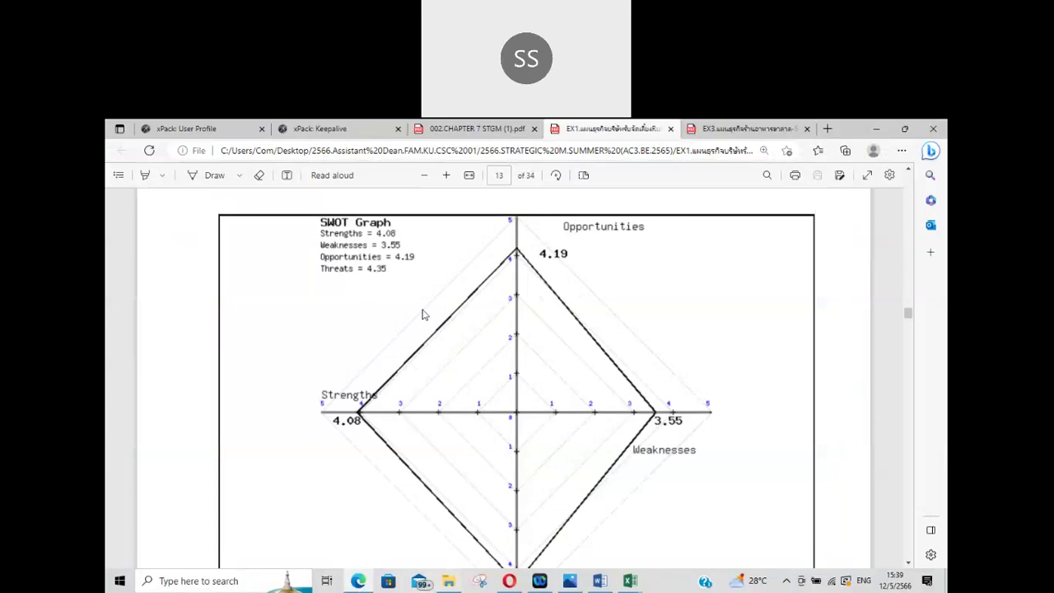
scroll(422, 314, "down", 1)
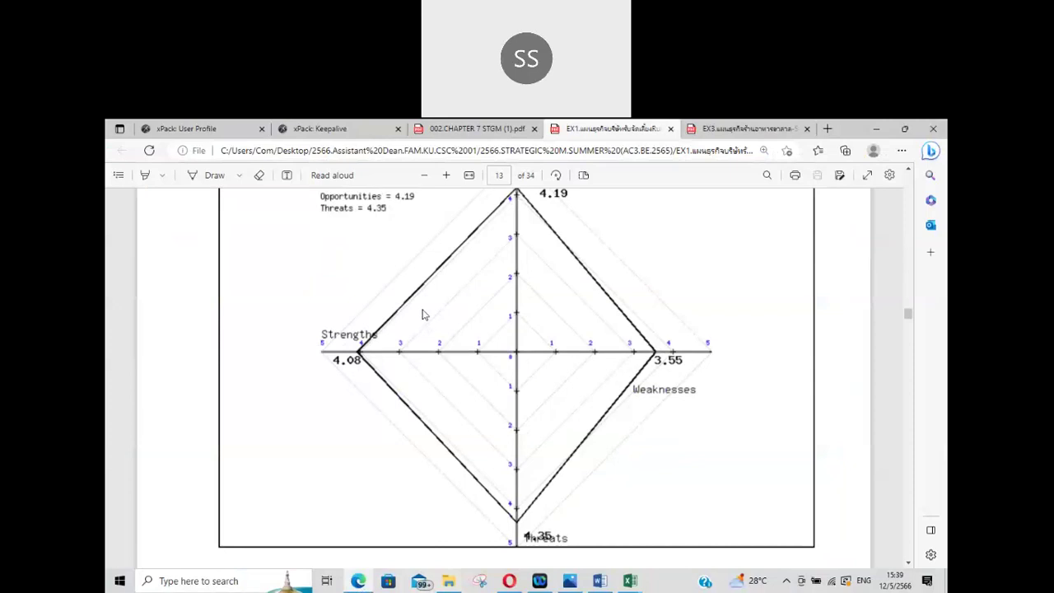
scroll(421, 314, "up", 1)
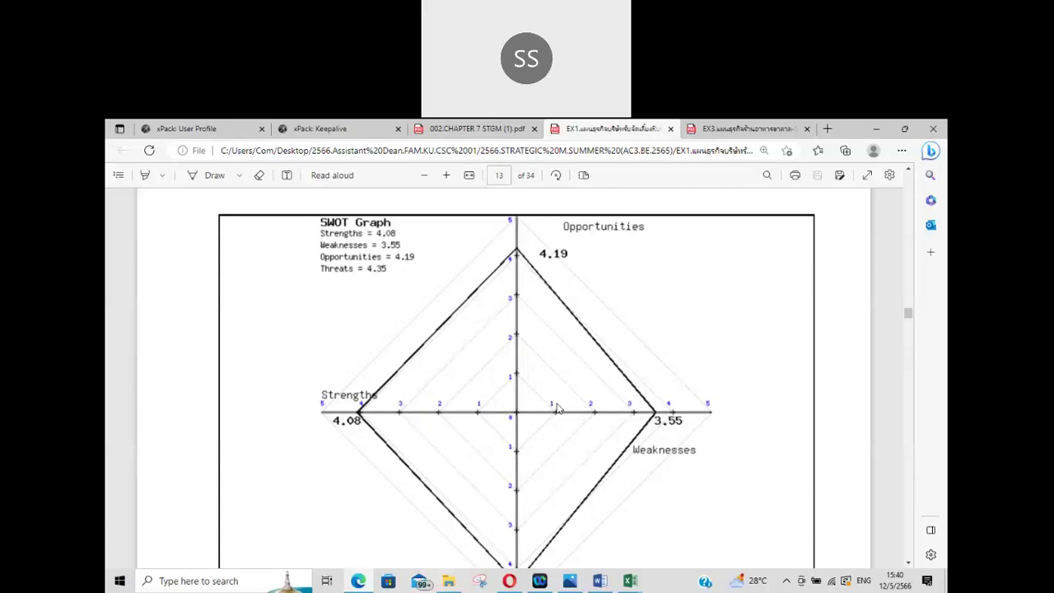
scroll(557, 408, "down", 5)
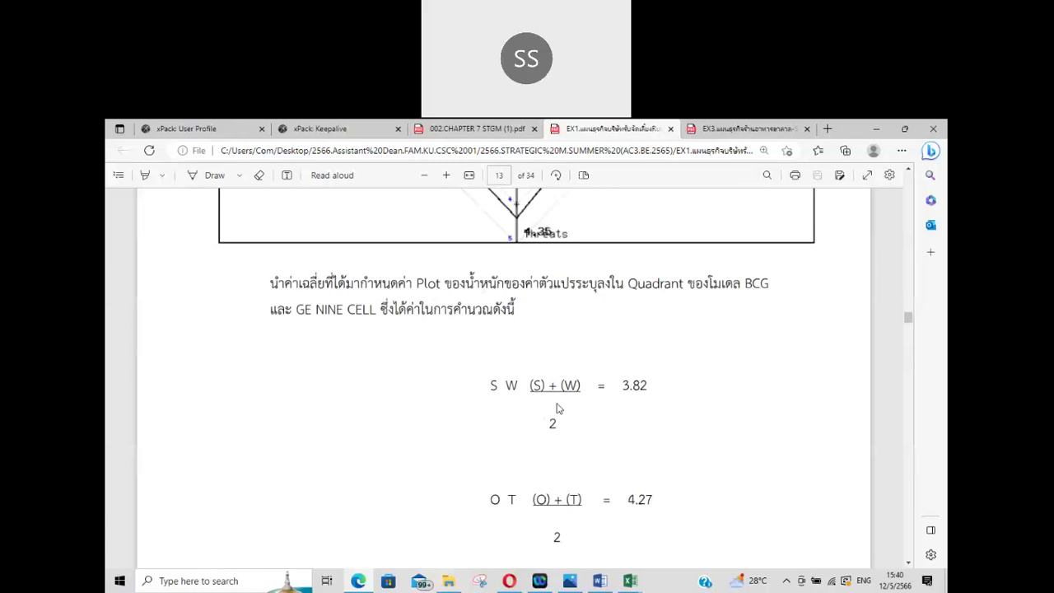
scroll(557, 408, "up", 5)
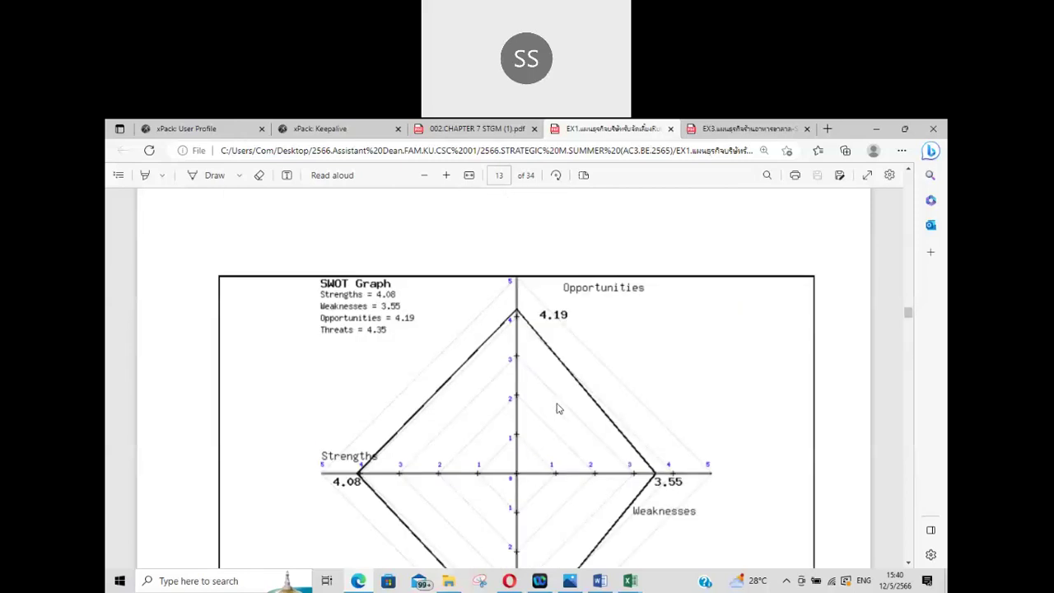
scroll(557, 408, "down", 5)
left_click_drag(488, 325, 654, 323)
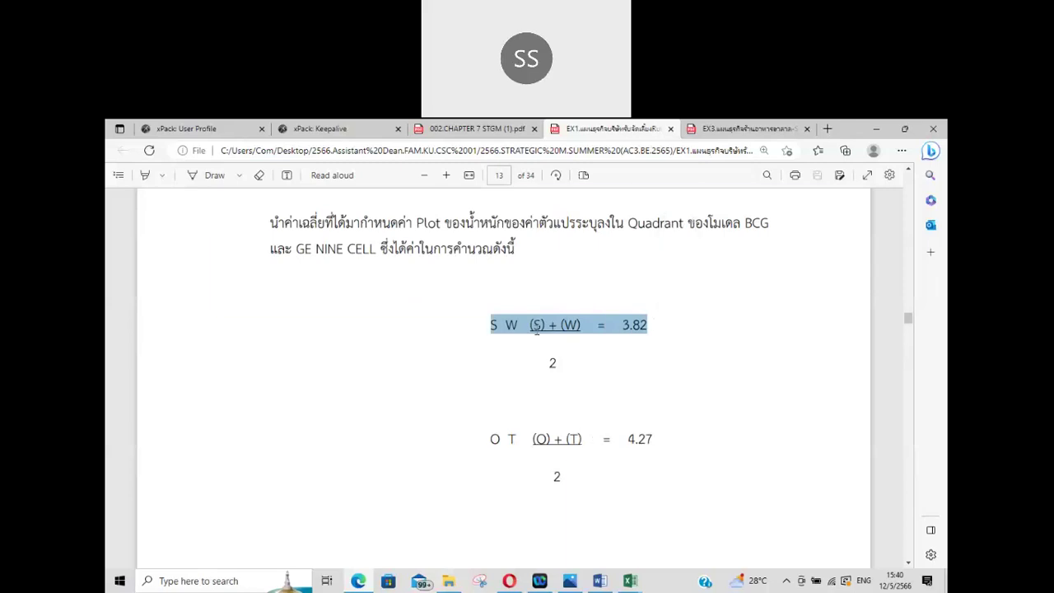
scroll(575, 395, "up", 5)
scroll(575, 395, "up", 5)
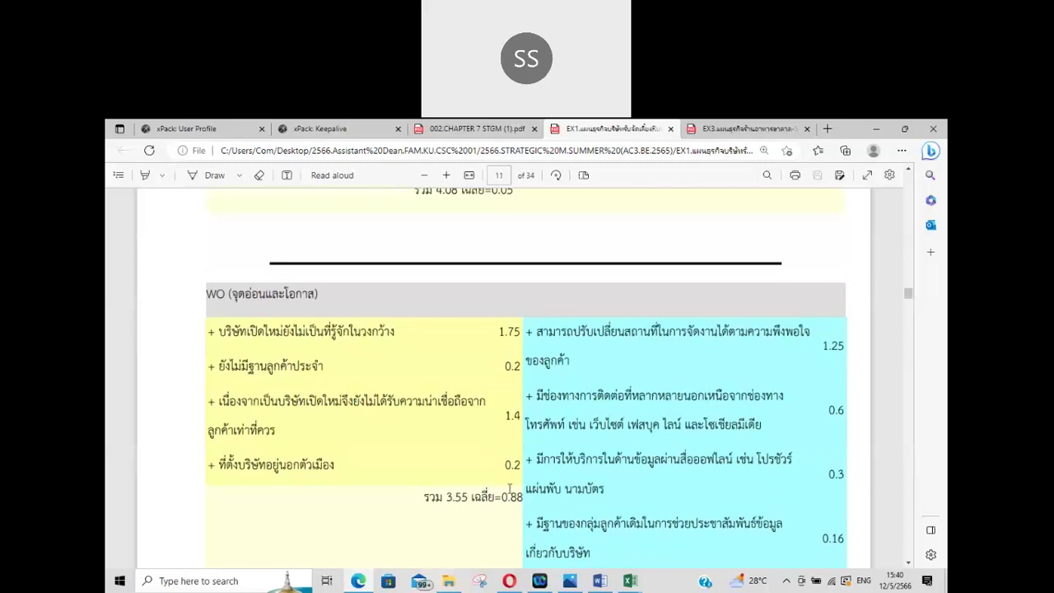
Step: Switch to the Excel workbook สมุดงาน1, inspect the Strengths average score formula in D9, and add a blank worksheet
mouse_move(630, 580)
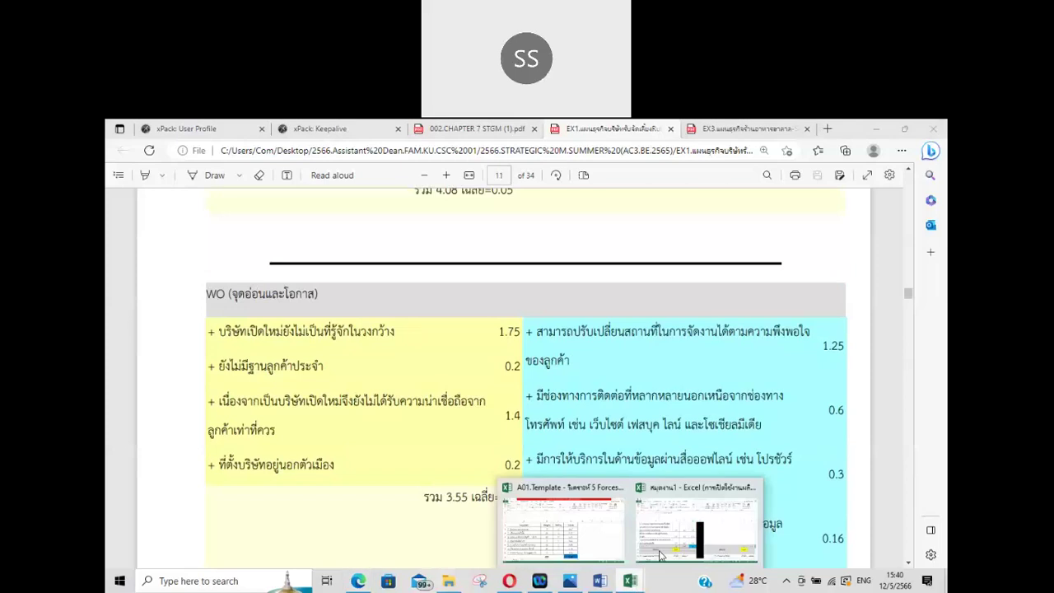
left_click(660, 557)
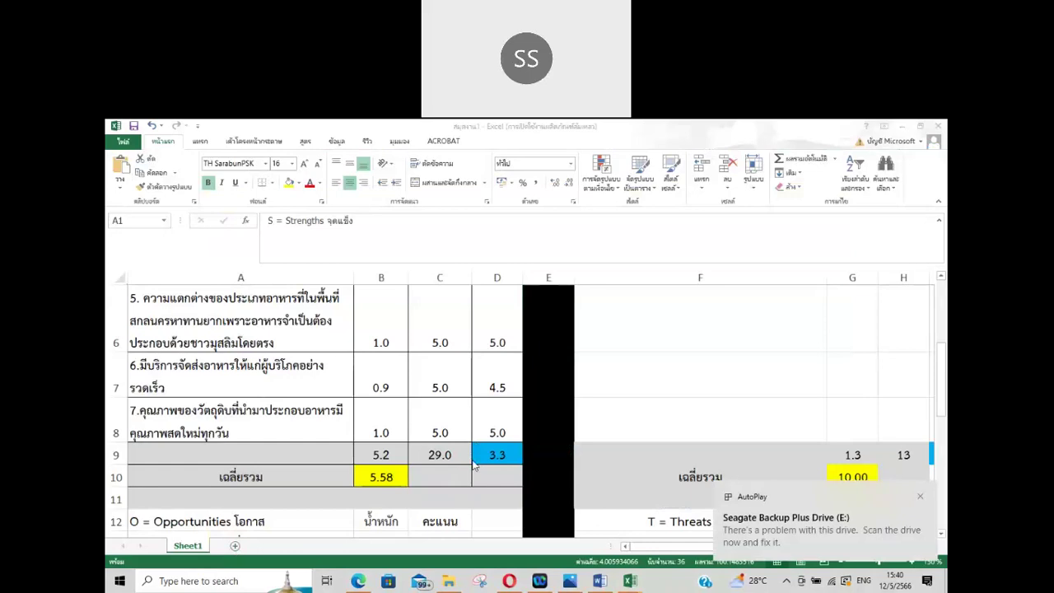
left_click(474, 459)
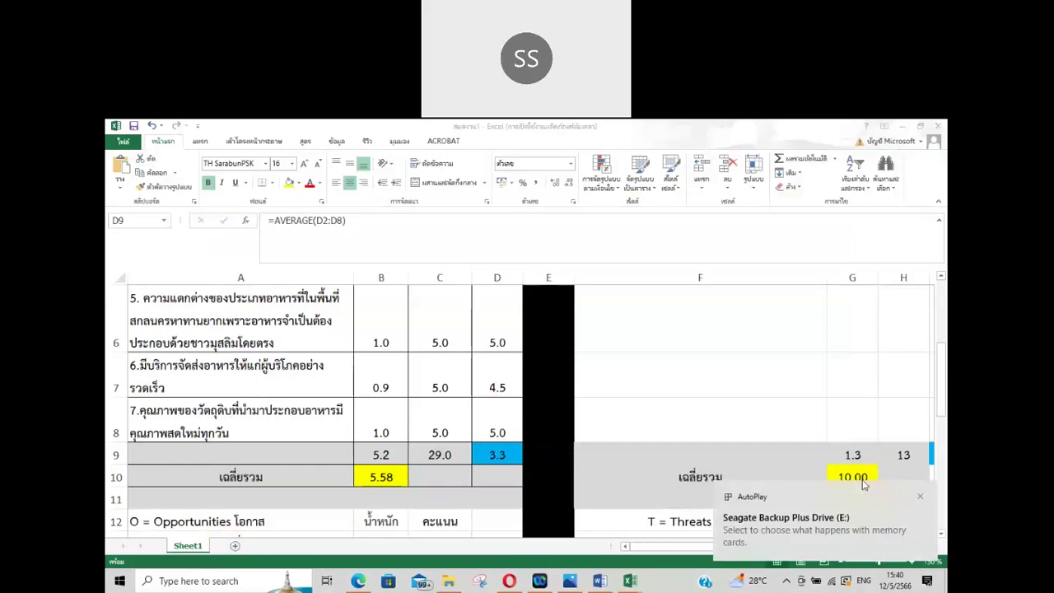
left_click(234, 546)
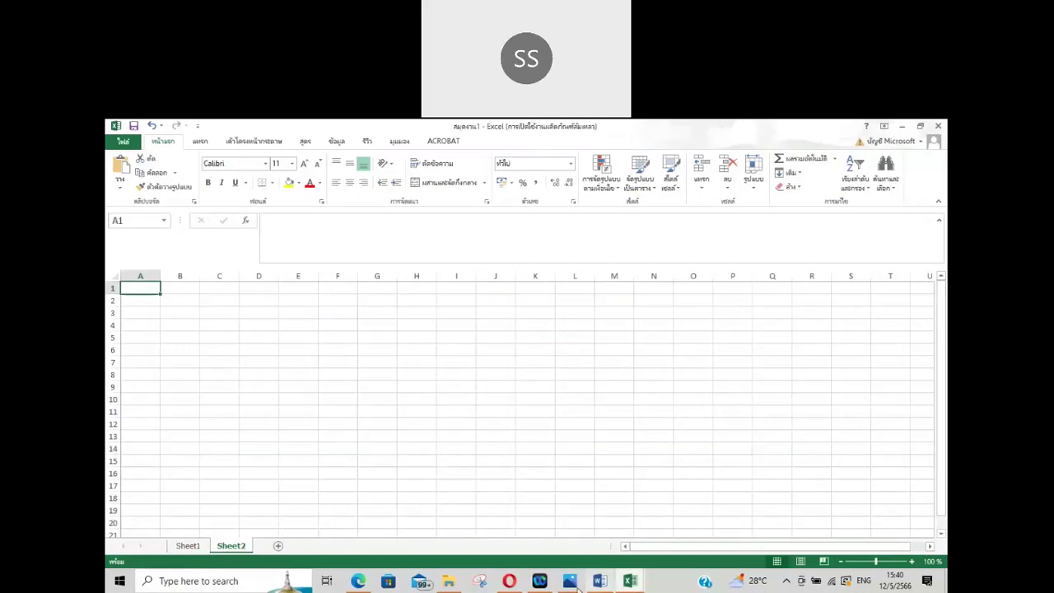
Step: Switch back to the catering plan PDF in Edge and view the SW and OT formulas on page 13
left_click(360, 583)
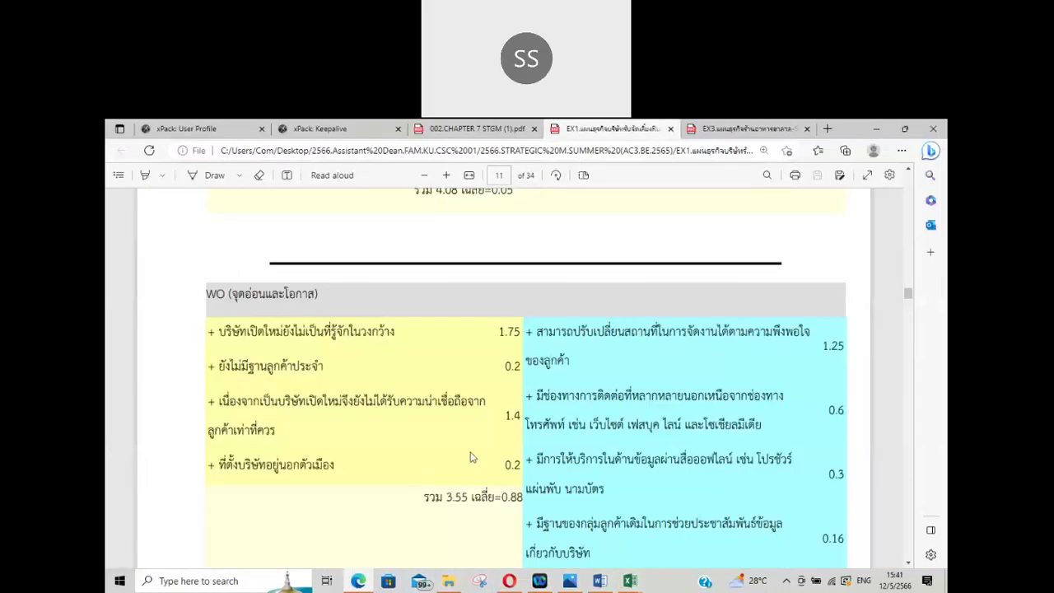
scroll(472, 458, "down", 15)
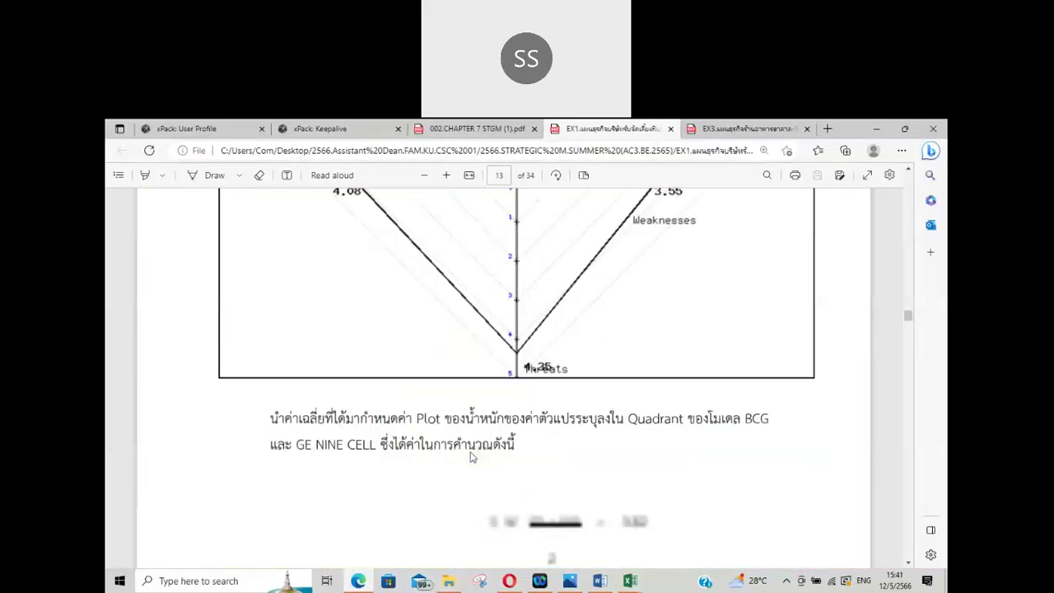
scroll(472, 458, "down", 3)
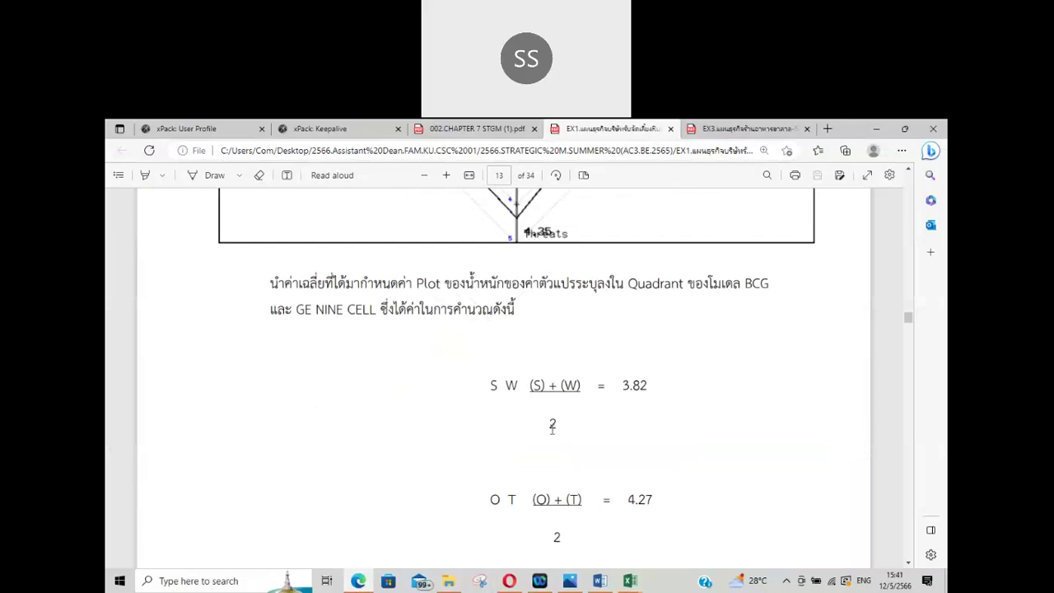
Step: Review the BCG Matrix on page 14 and the nine-cell GE grid with its SW and OT lines on page 15
scroll(656, 377, "down", 12)
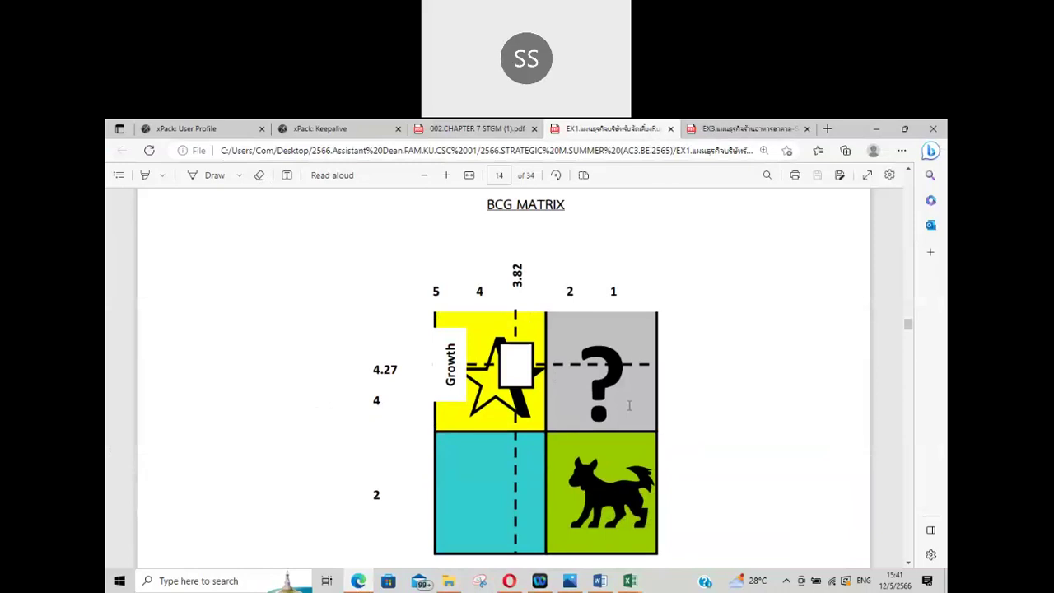
scroll(471, 439, "down", 3)
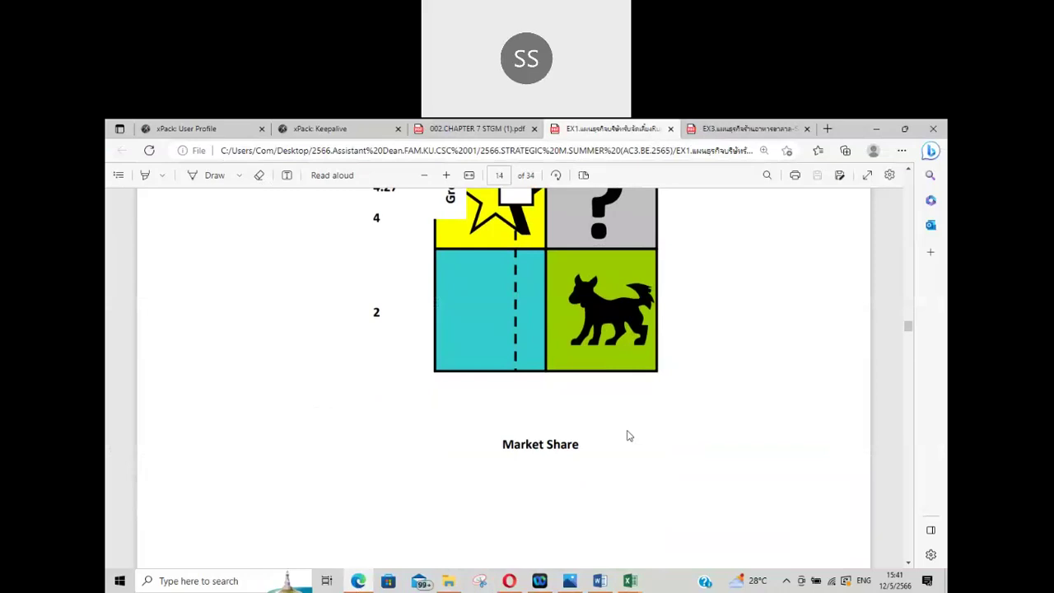
scroll(628, 436, "down", 10)
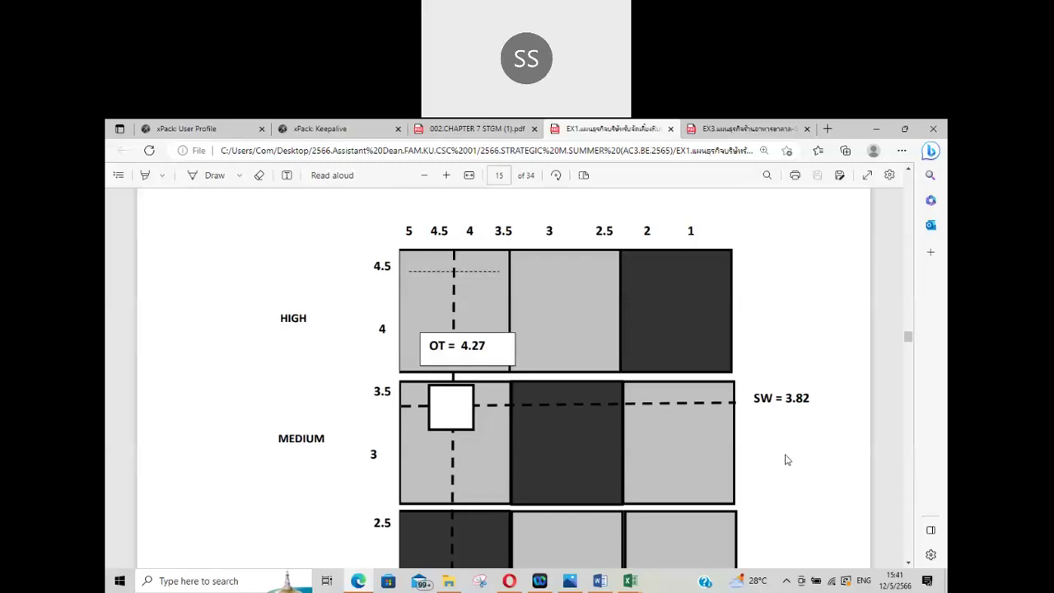
scroll(787, 460, "down", 2)
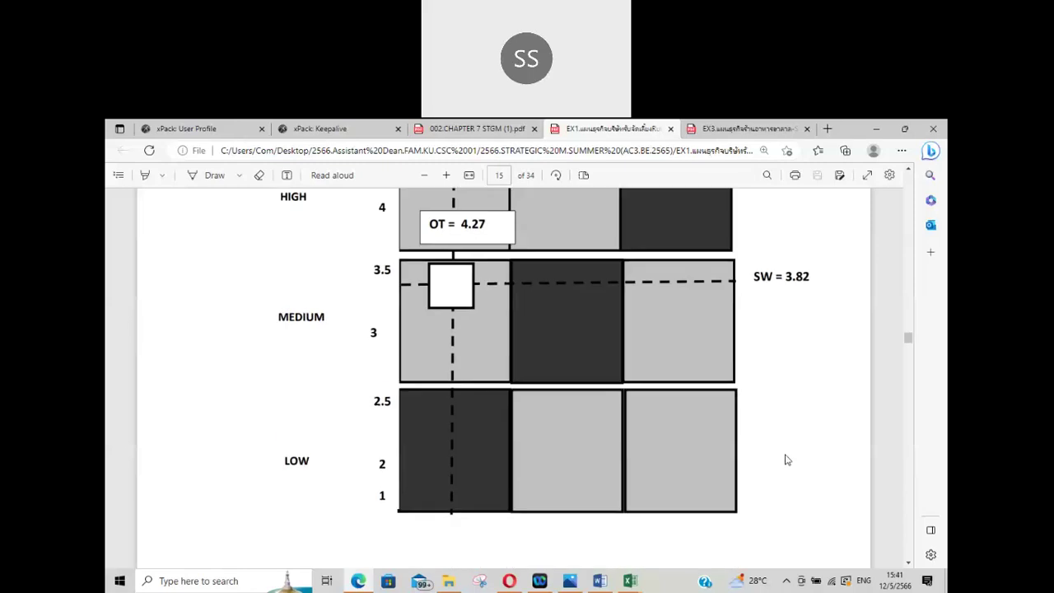
Step: Read the business goals section on page 16, covering the marketing, operations or management, and financial goal tables
scroll(787, 460, "down", 5)
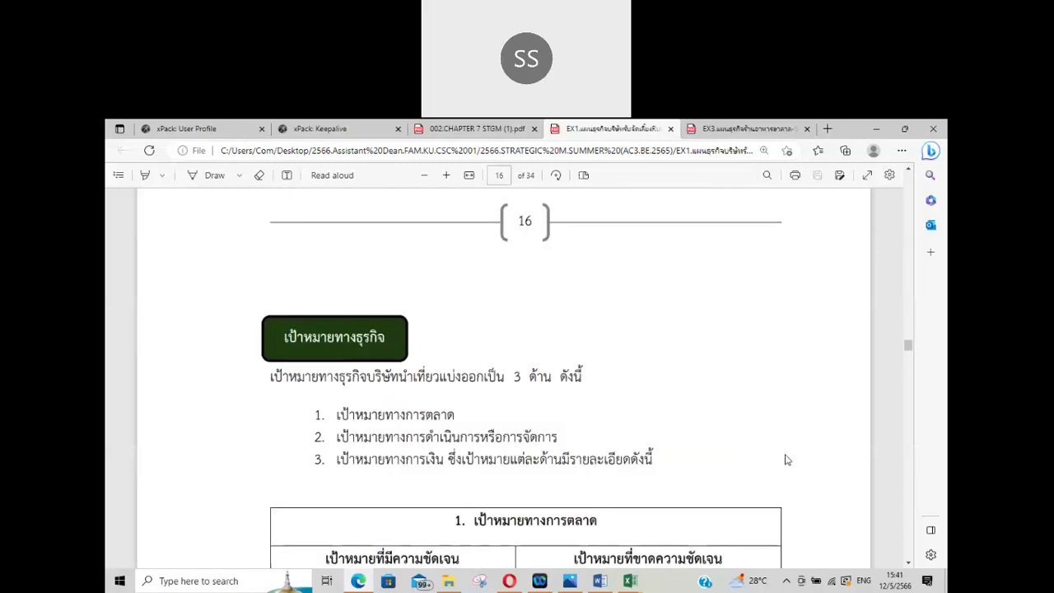
scroll(787, 460, "down", 2)
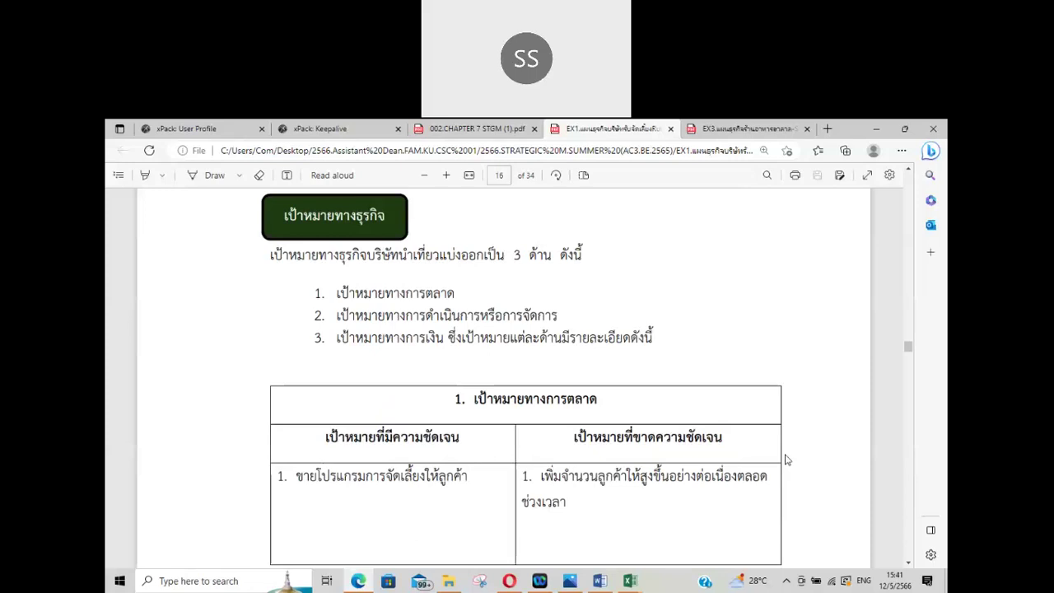
scroll(787, 459, "up", 1)
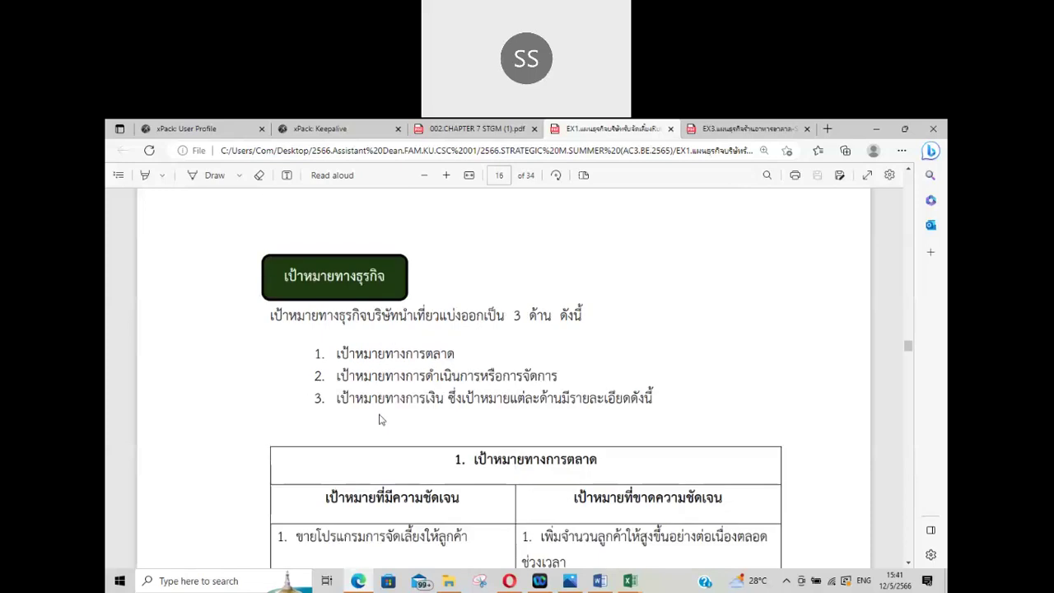
scroll(764, 428, "down", 3)
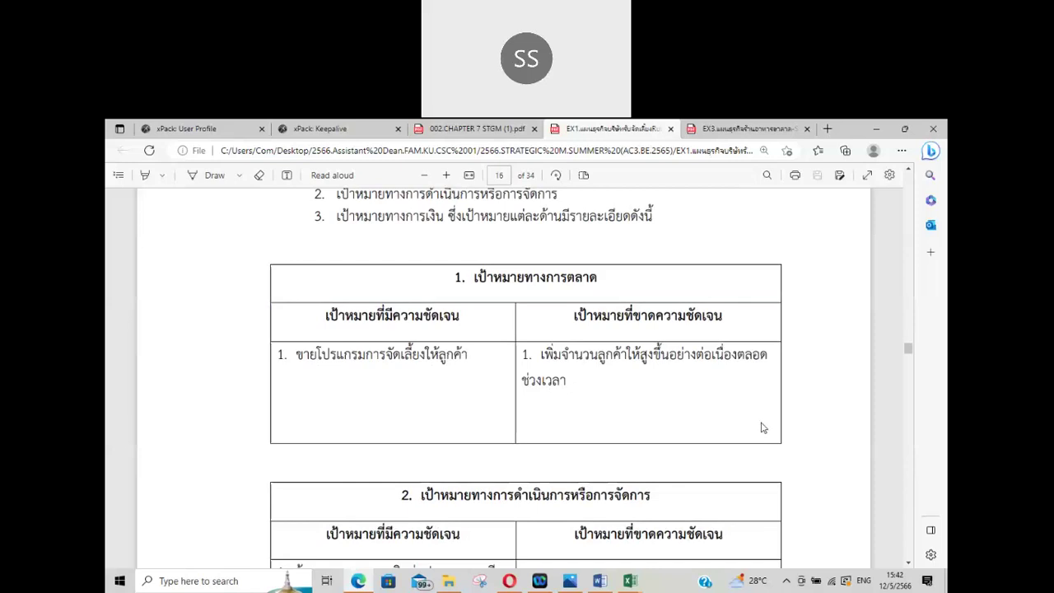
scroll(763, 428, "down", 3)
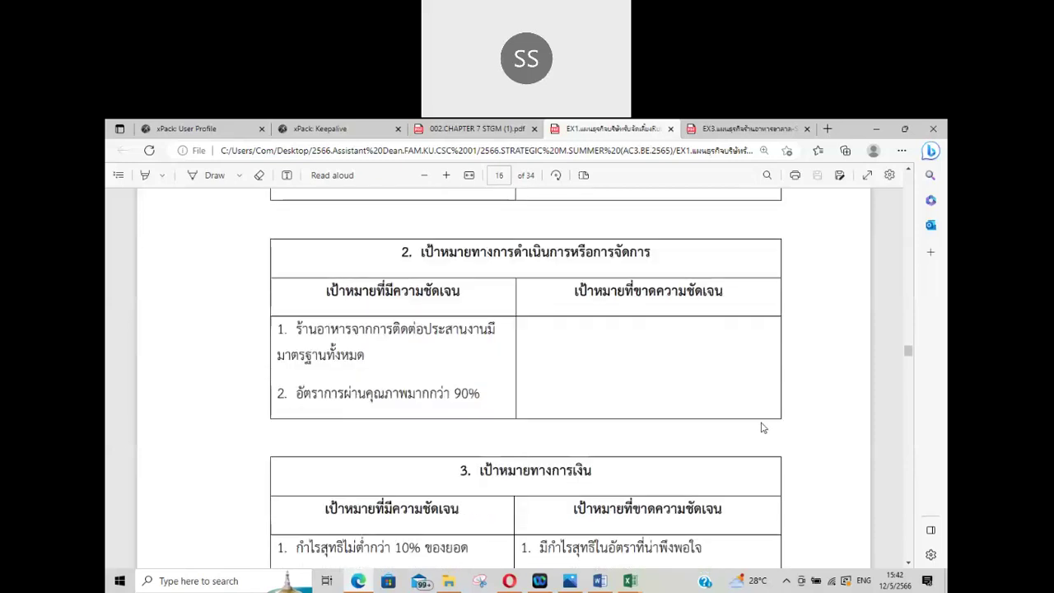
scroll(762, 427, "down", 2)
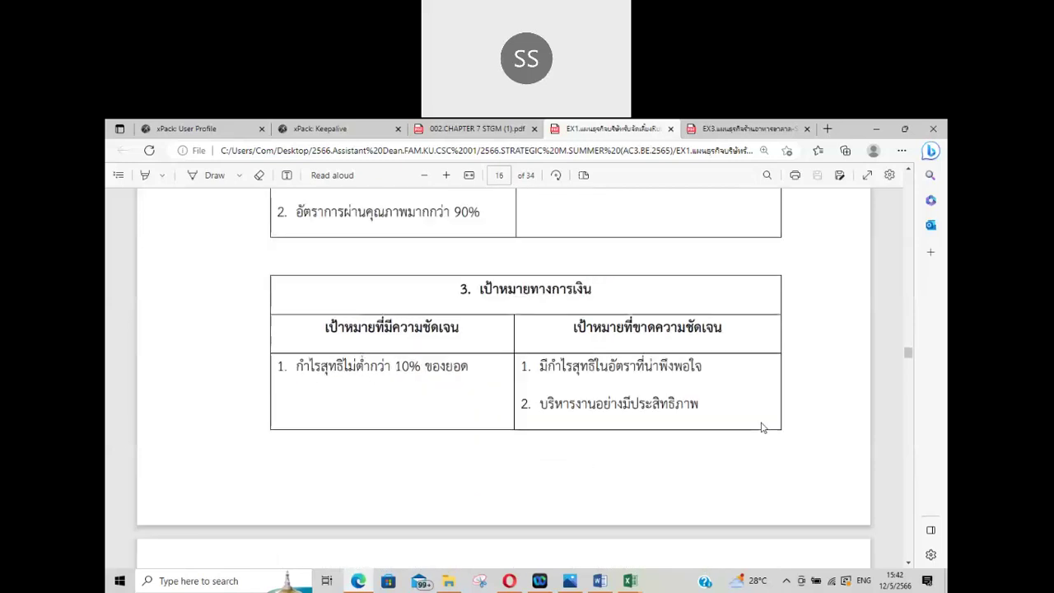
Step: View the Vision statement under แผนการตลาด on page 17 and temporarily highlight the phrase ระดับโลก
scroll(762, 428, "down", 6)
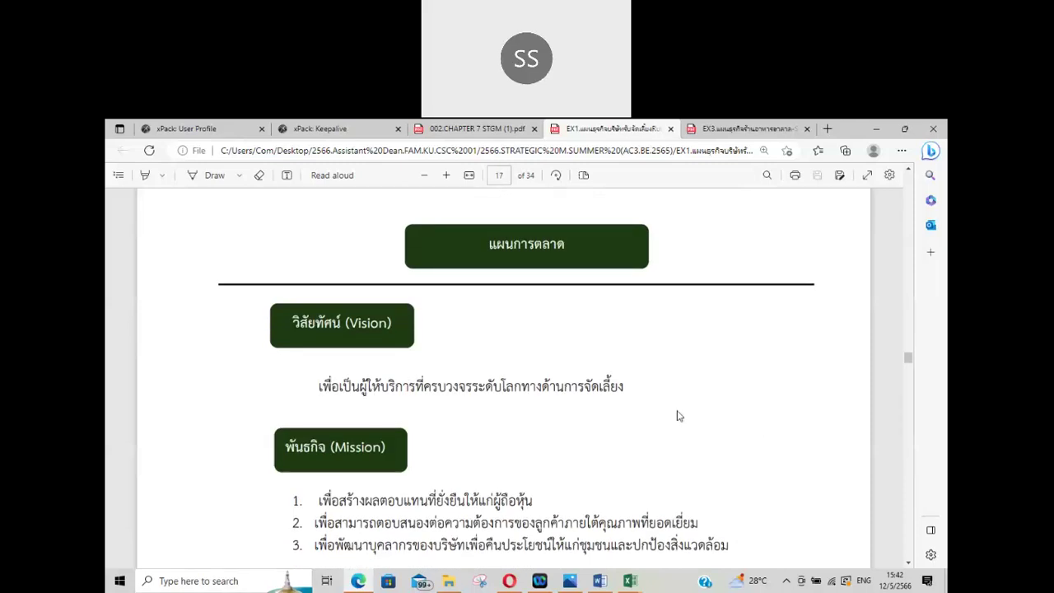
left_click_drag(679, 416, 474, 386)
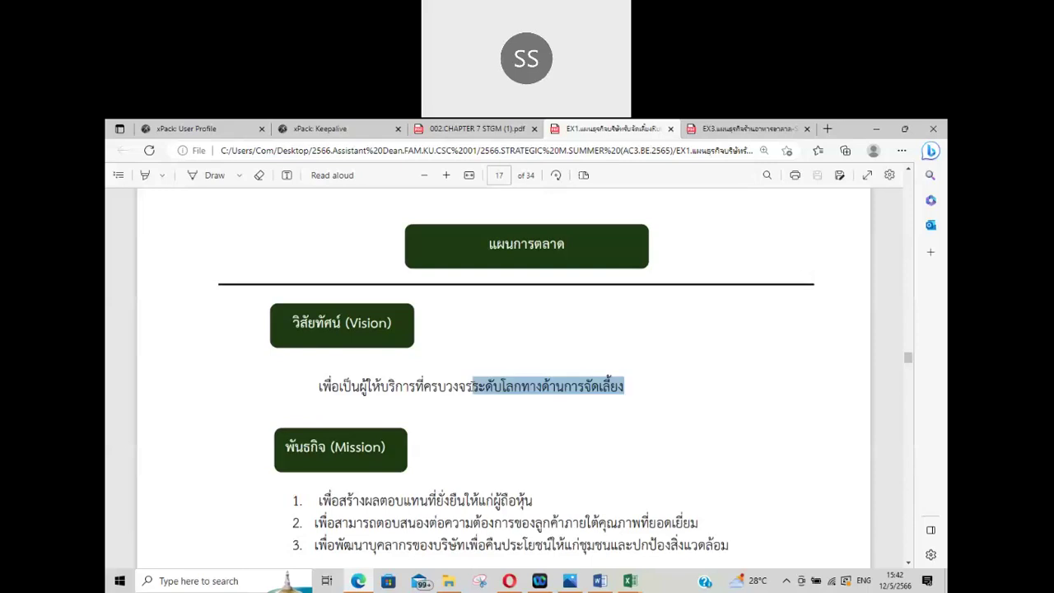
left_click(521, 392)
left_click_drag(522, 389, 474, 389)
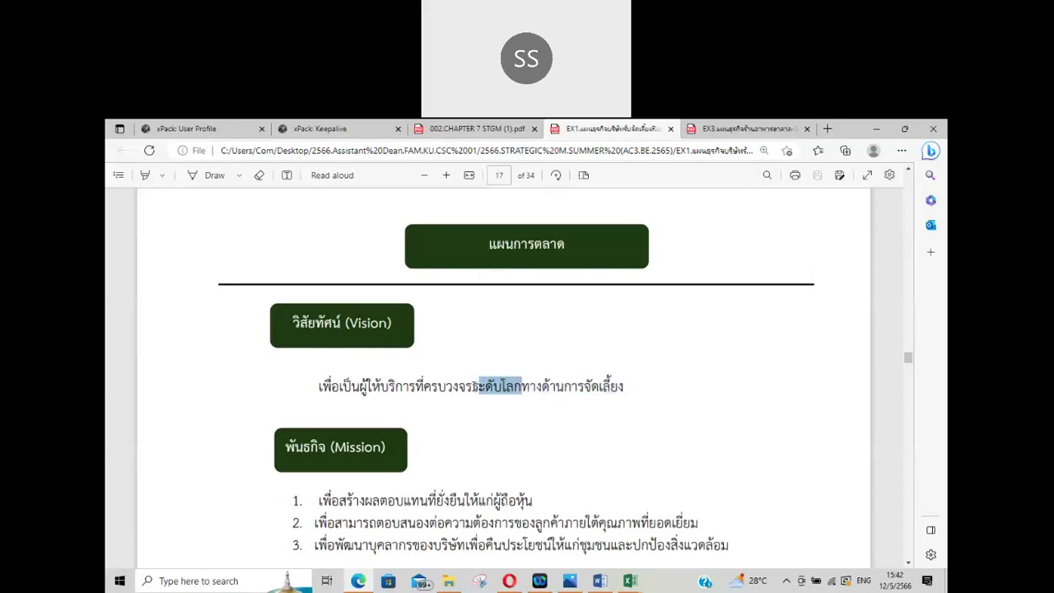
left_click(625, 448)
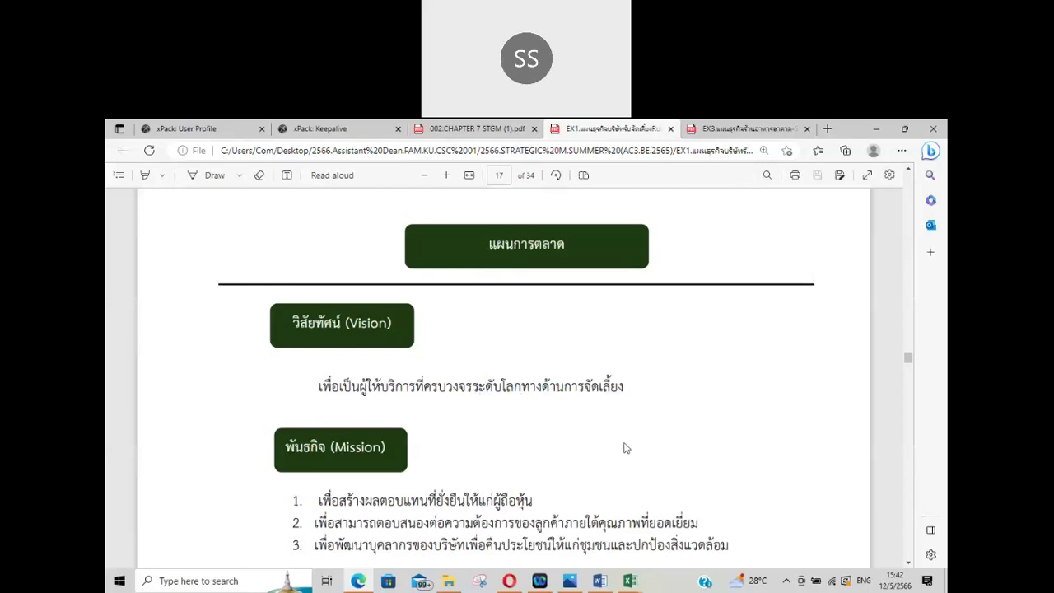
Step: Review the Mission list on page 17, highlighting เพื่อ at the start of items 1 and 3, and view the Corporate Strategy section
scroll(625, 448, "down", 2)
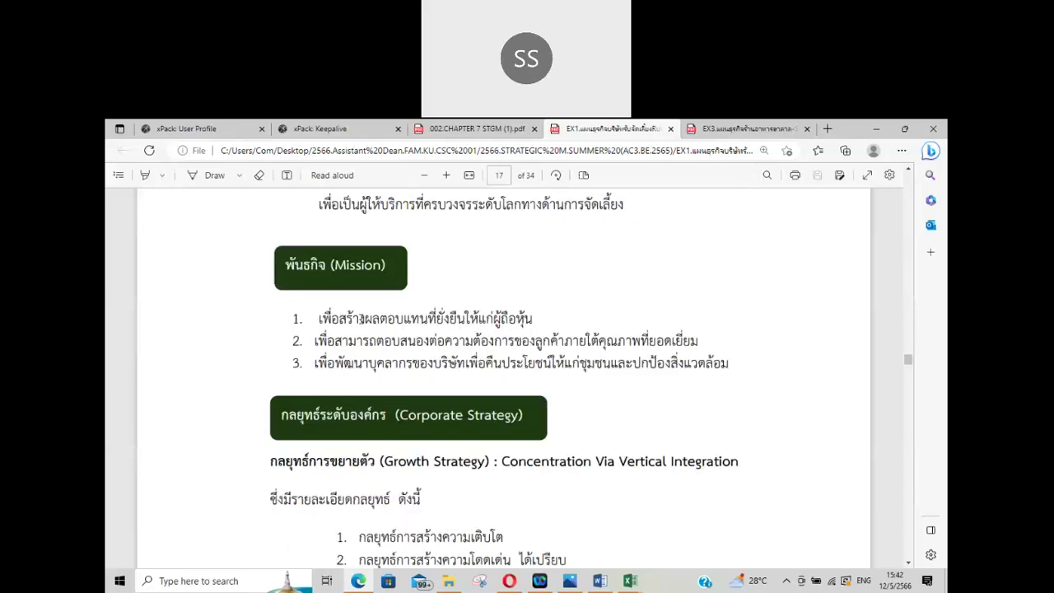
double_click(328, 318)
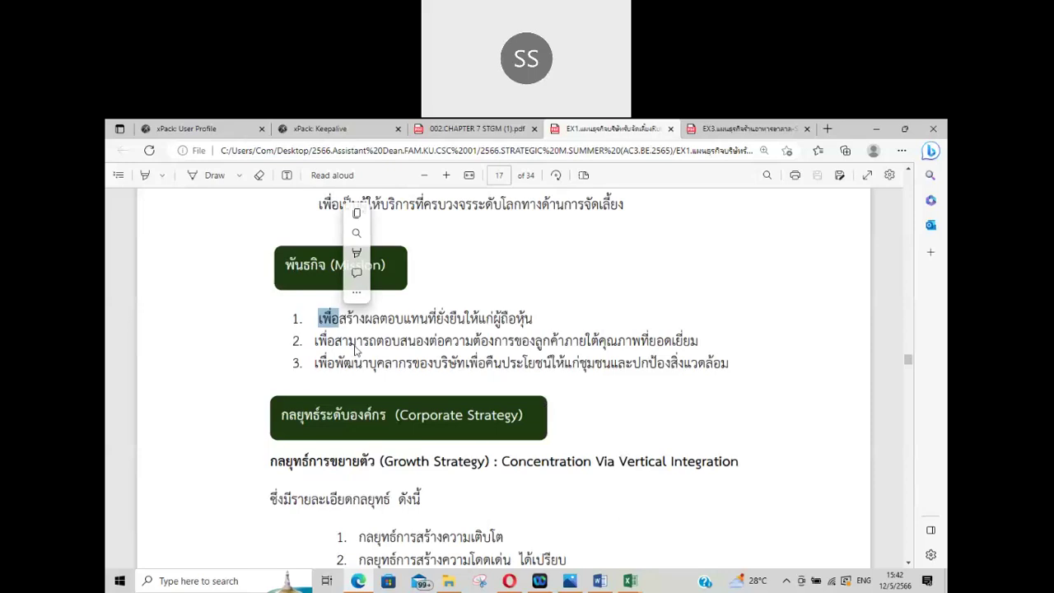
left_click(316, 363)
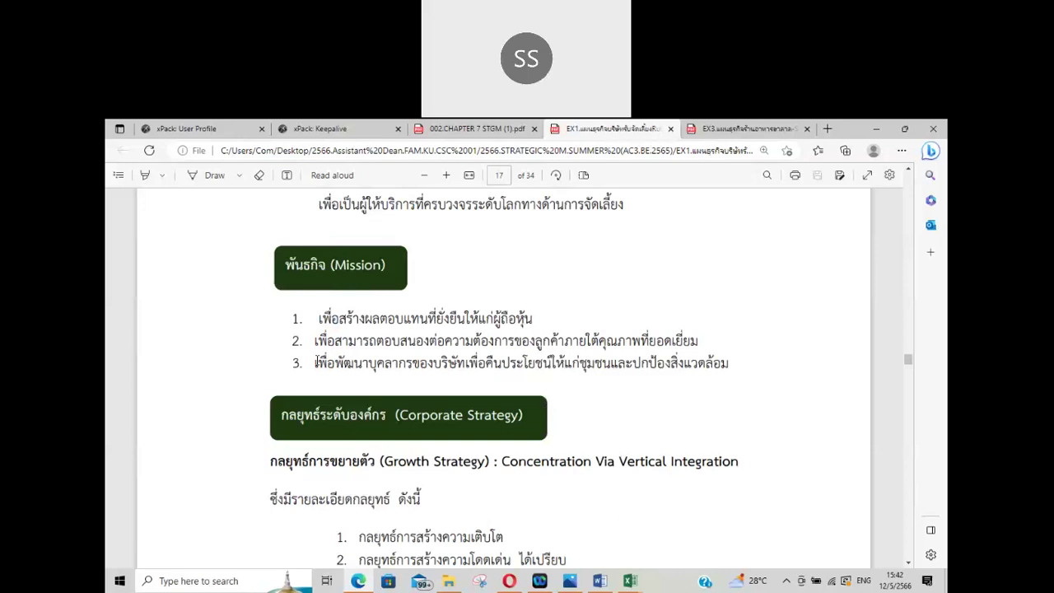
double_click(317, 363)
scroll(754, 449, "down", 1)
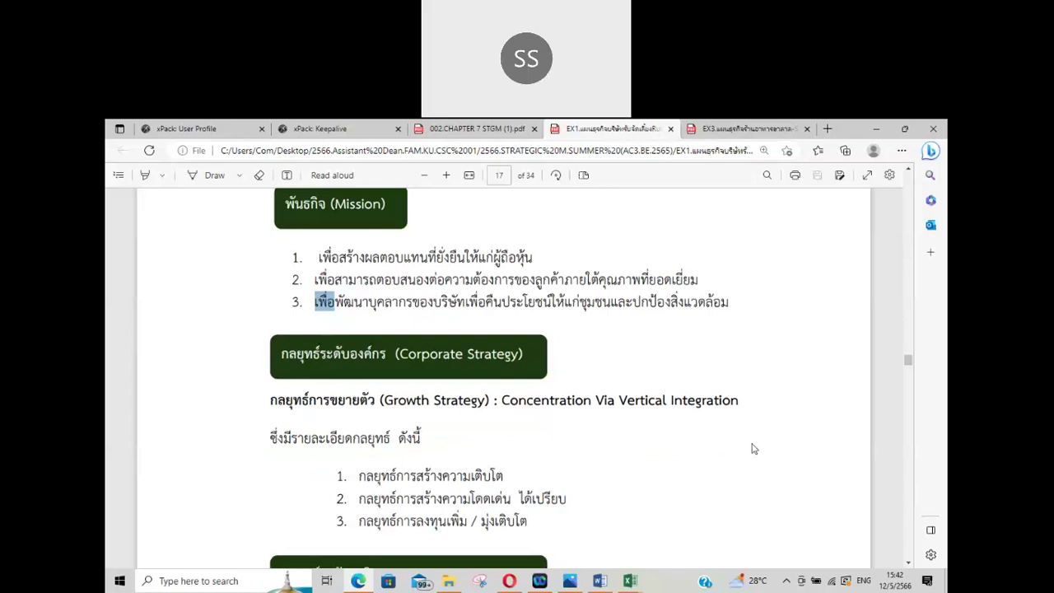
scroll(687, 393, "down", 1)
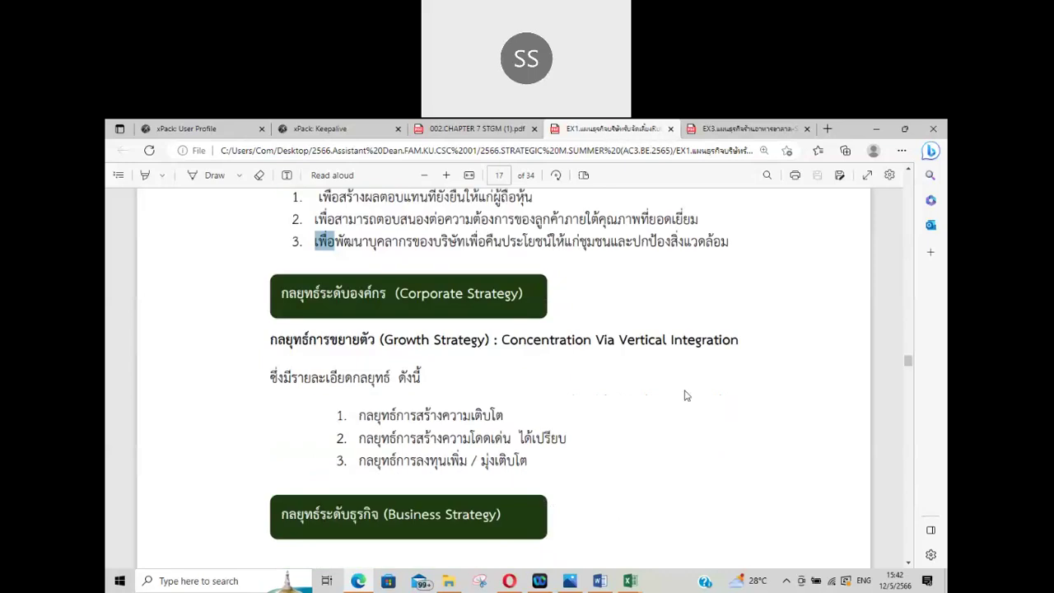